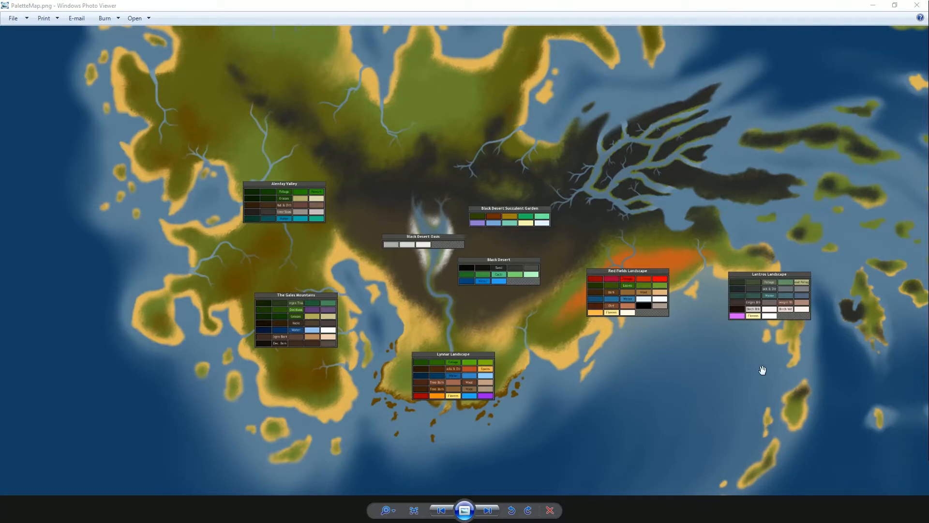
# Examine the regional color palettes laid over the map, from Lantros and Red Fields to The Gales Mountains and Alenfay Valley
pyautogui.moveTo(689, 347); pyautogui.dragTo(674, 348)
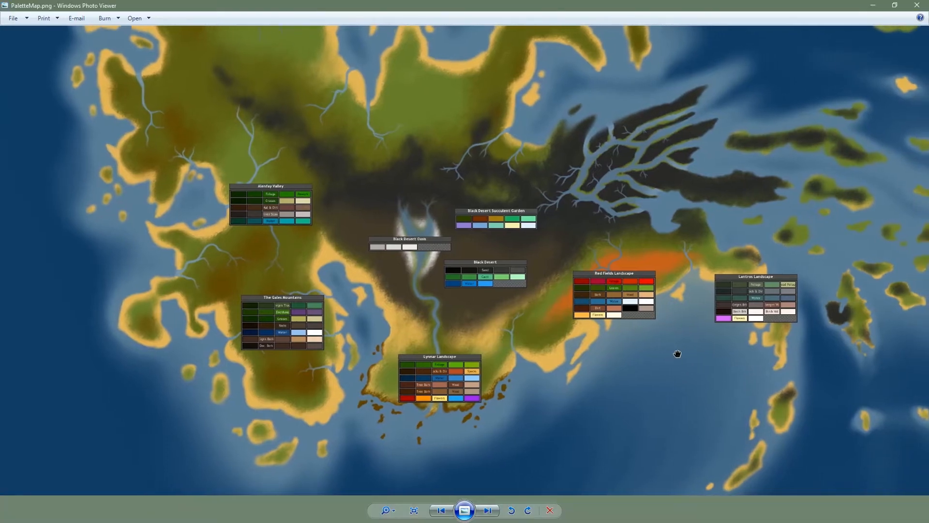
pyautogui.scroll(2, 676, 357)
pyautogui.moveTo(712, 305); pyautogui.dragTo(612, 315)
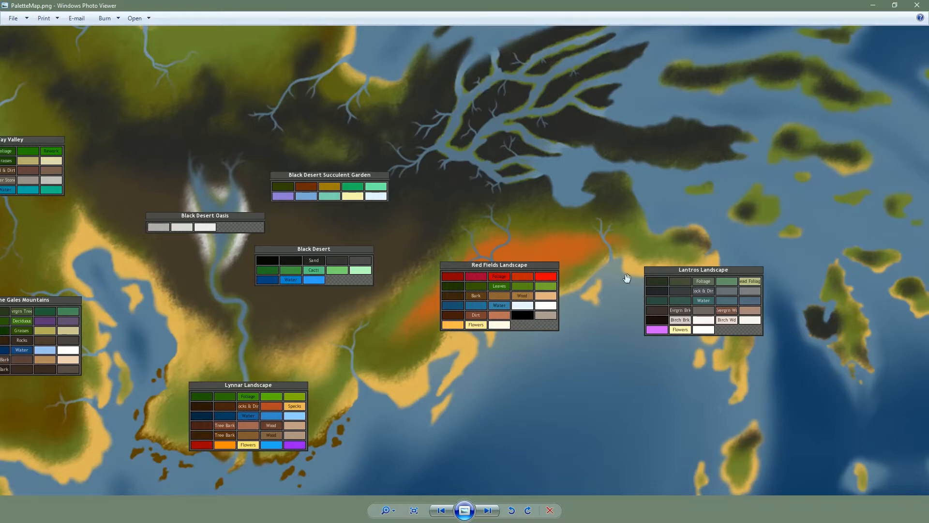
pyautogui.moveTo(501, 435); pyautogui.dragTo(654, 379)
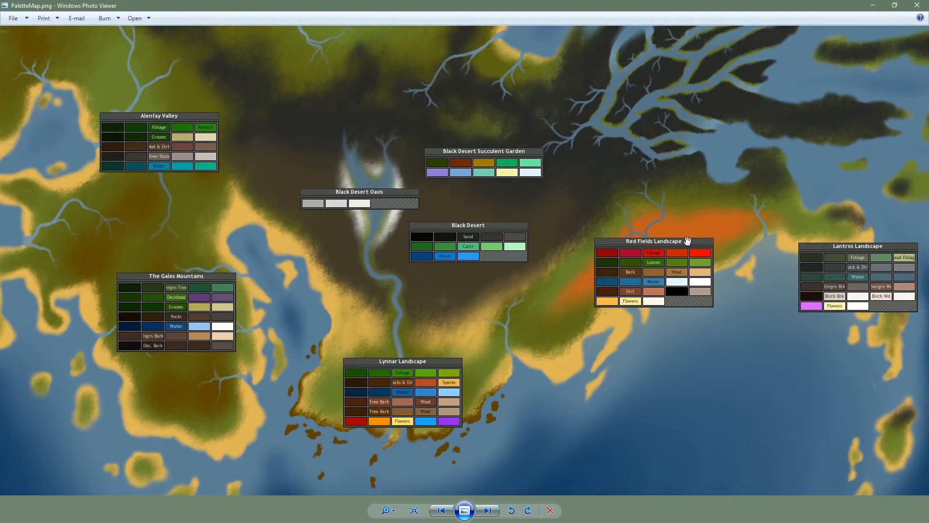
pyautogui.moveTo(683, 371); pyautogui.dragTo(737, 365)
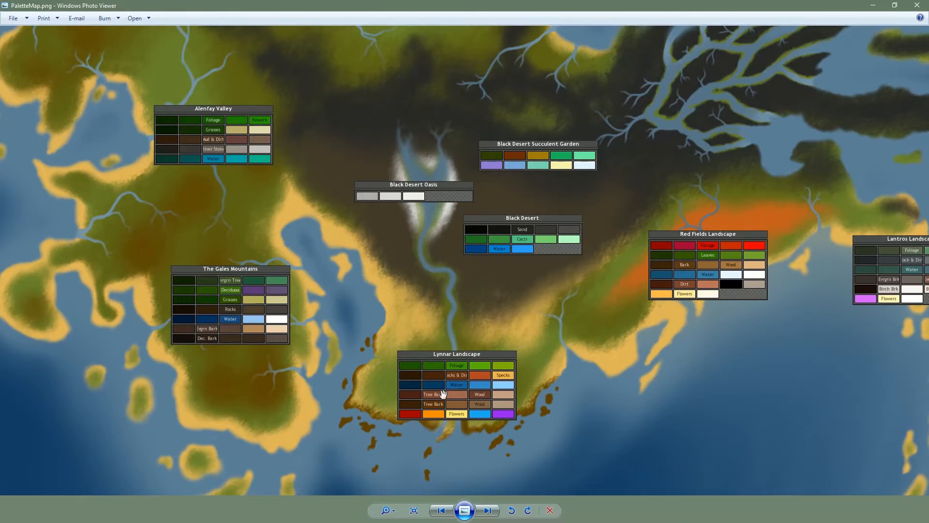
pyautogui.moveTo(739, 373); pyautogui.dragTo(665, 381)
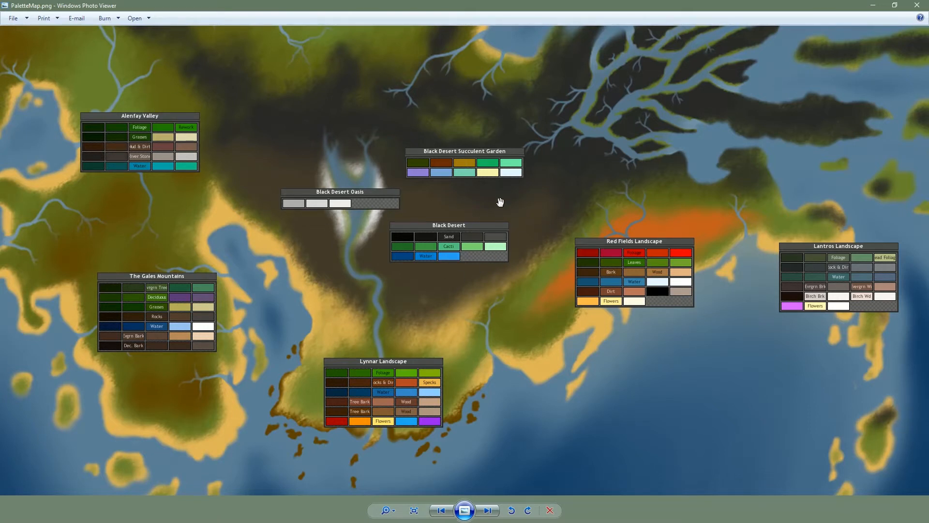
pyautogui.moveTo(490, 203); pyautogui.dragTo(524, 206)
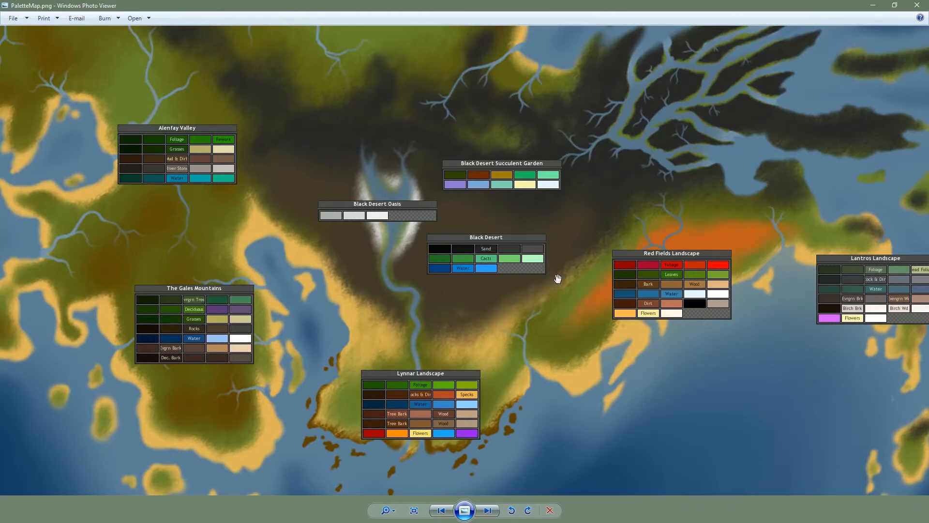
pyautogui.moveTo(417, 313); pyautogui.dragTo(500, 315)
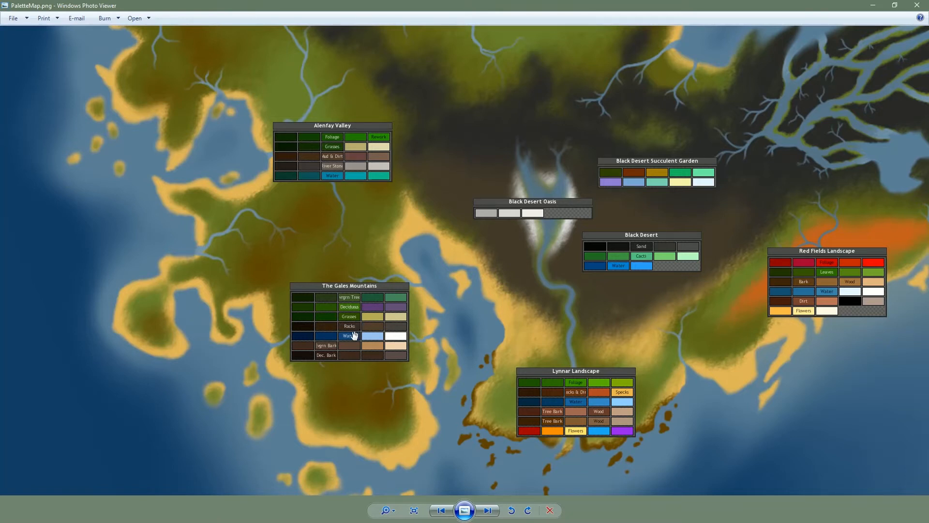
pyautogui.moveTo(353, 204); pyautogui.dragTo(360, 232)
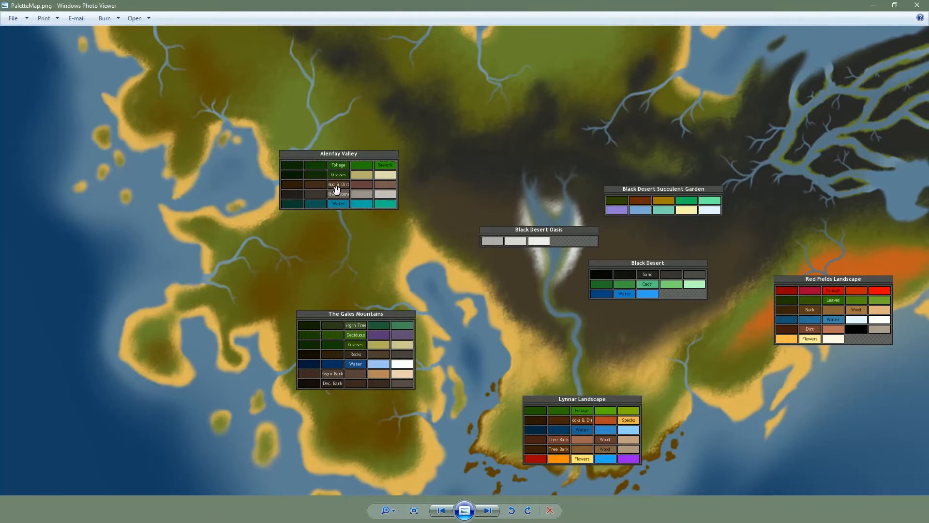
# Examine the map regions without palettes, across the continent's north and the eastern islands
pyautogui.moveTo(685, 118); pyautogui.dragTo(670, 234)
pyautogui.scroll(-1, 640, 186)
pyautogui.moveTo(626, 166); pyautogui.dragTo(560, 270)
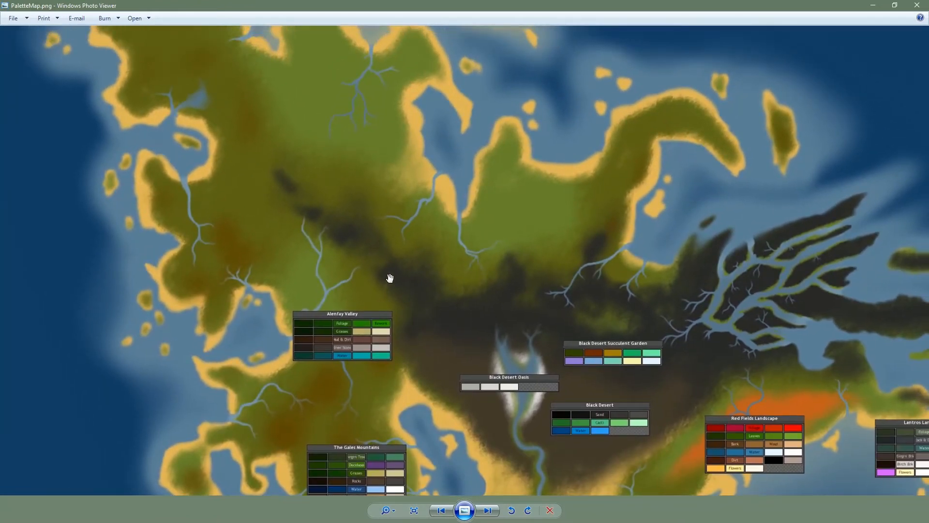
pyautogui.moveTo(461, 241); pyautogui.dragTo(530, 335)
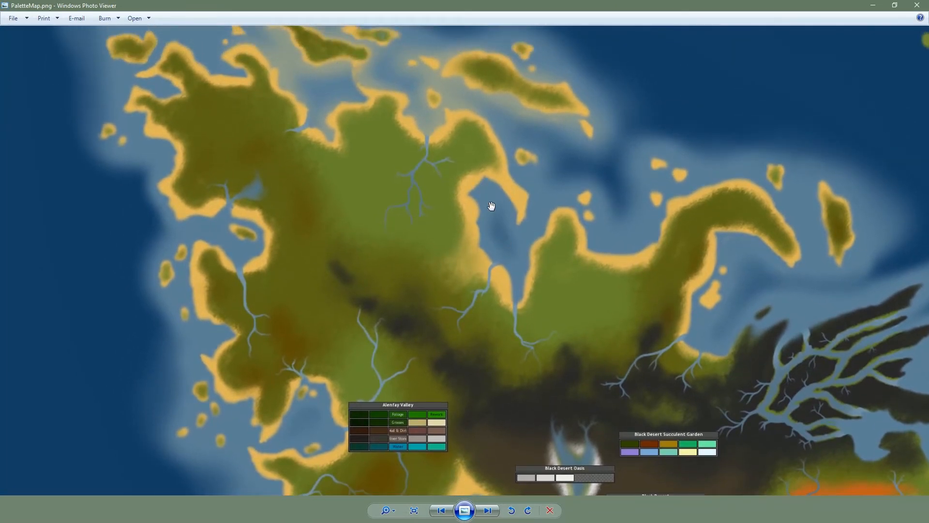
pyautogui.moveTo(543, 132); pyautogui.dragTo(566, 153)
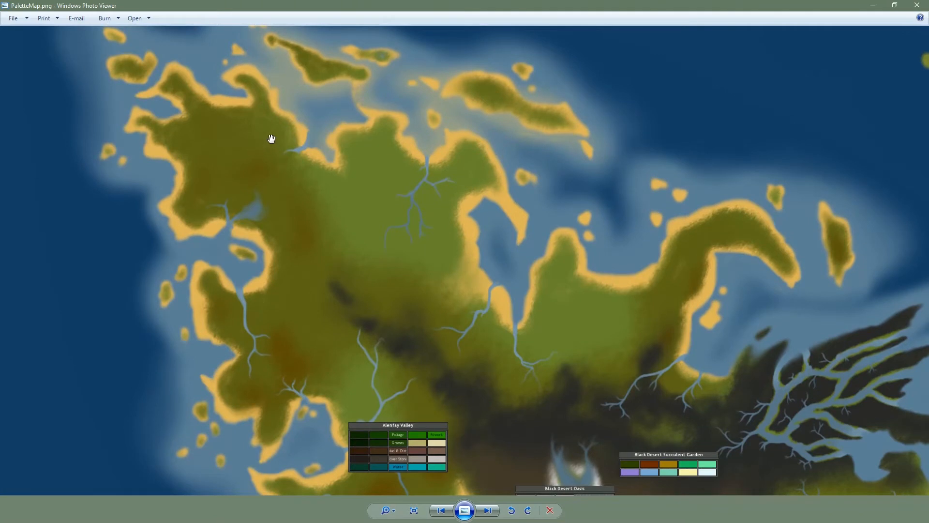
pyautogui.scroll(-5, 691, 367)
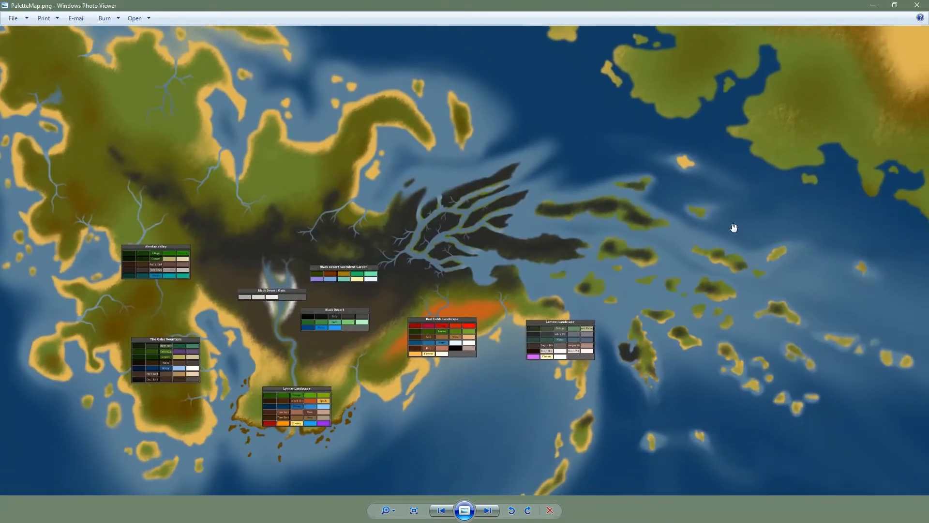
pyautogui.moveTo(556, 159); pyautogui.dragTo(619, 260)
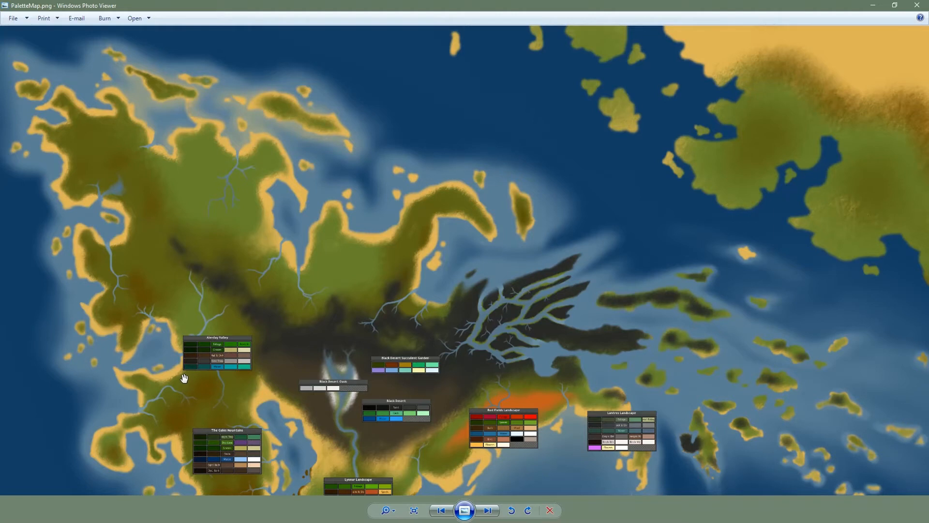
pyautogui.moveTo(815, 398); pyautogui.dragTo(779, 372)
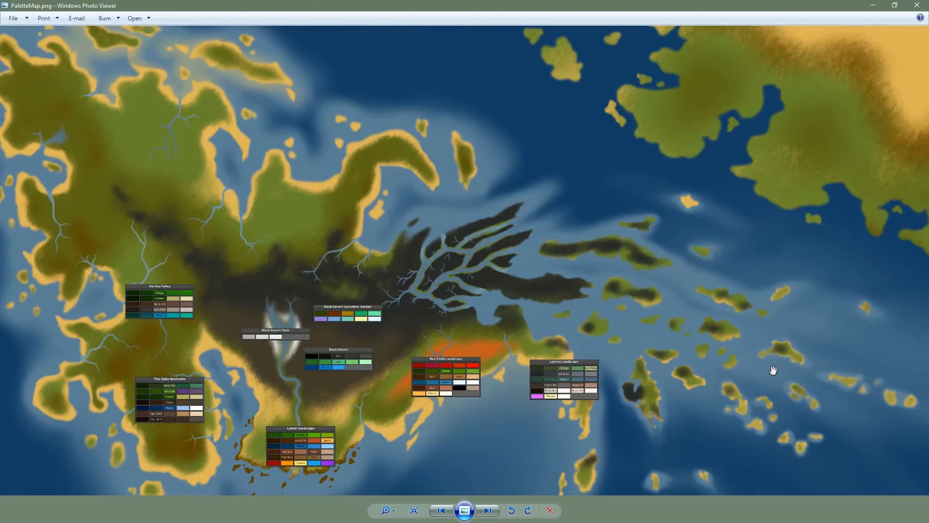
pyautogui.moveTo(459, 224); pyautogui.dragTo(523, 254)
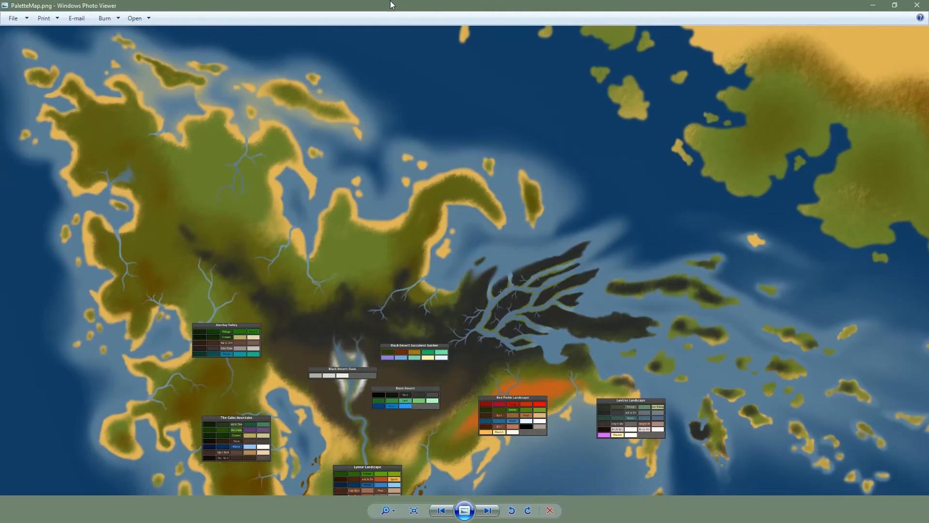
# Switch to Antilia Editor and create a new color palette titled "Fayn Sires Mountains"
pyautogui.moveTo(387, 3); pyautogui.dragTo(928, 61)
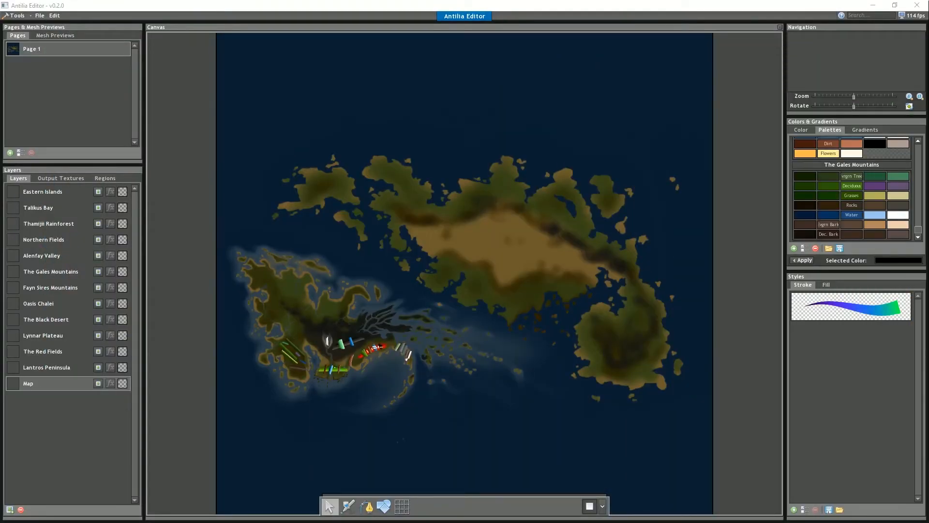
pyautogui.click(301, 3)
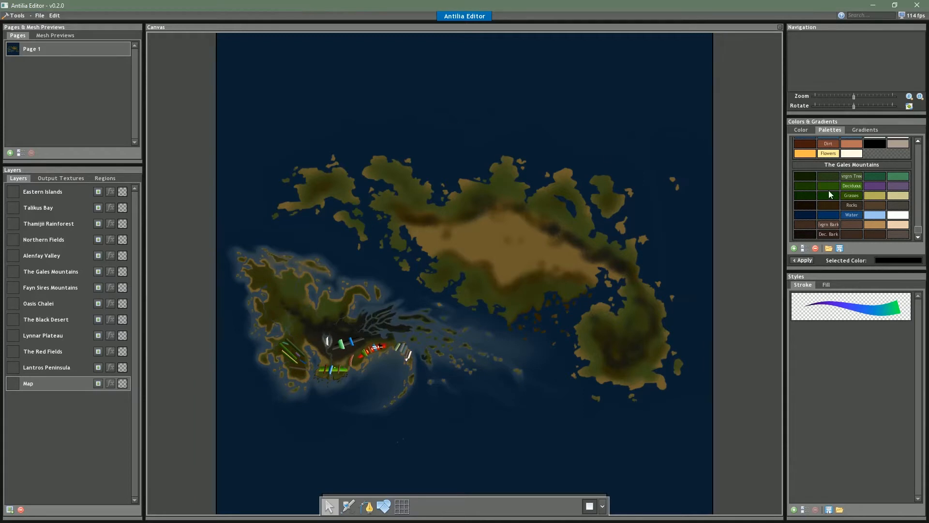
pyautogui.moveTo(918, 230)
pyautogui.mouseDown()
pyautogui.moveTo(919, 151)
pyautogui.moveTo(925, 238)
pyautogui.mouseUp()
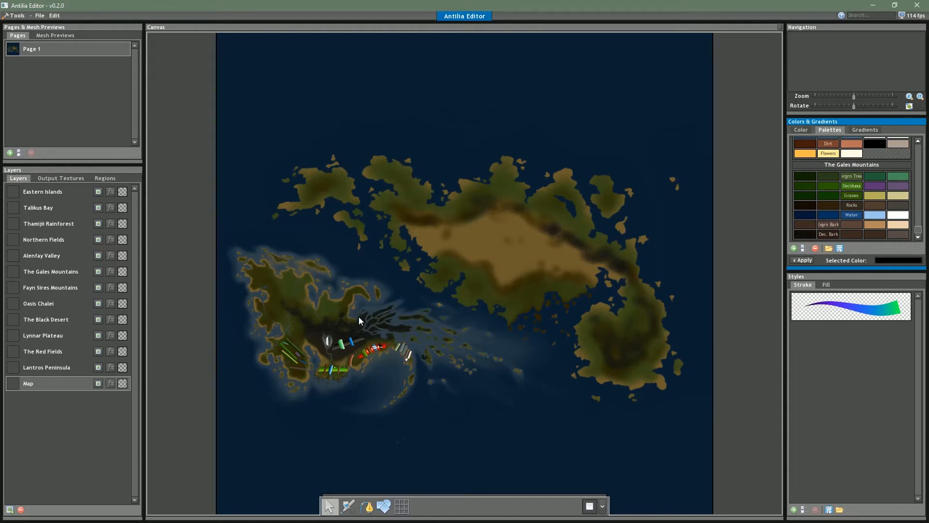
pyautogui.click(795, 248)
pyautogui.click(428, 195)
pyautogui.write('Fayn Sires Mountains')
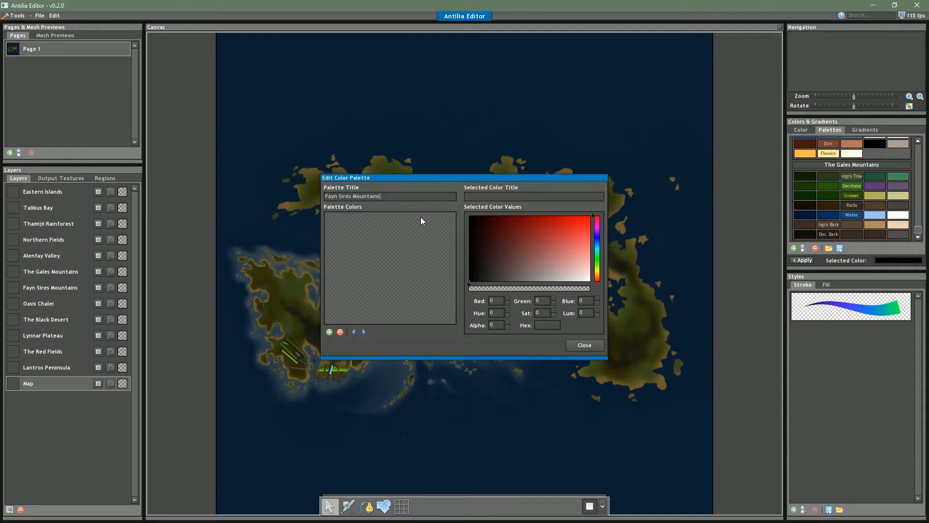
# Fill the Fayn Sires Mountains palette with three dark neutral grey swatches and close the palette editor
pyautogui.click(480, 281)
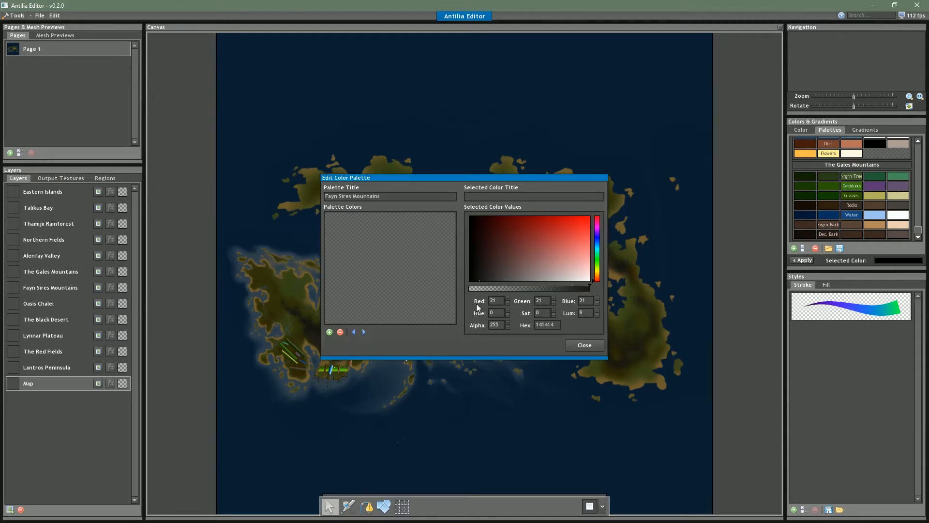
pyautogui.click(478, 278)
pyautogui.click(597, 281)
pyautogui.click(329, 332)
pyautogui.click(484, 282)
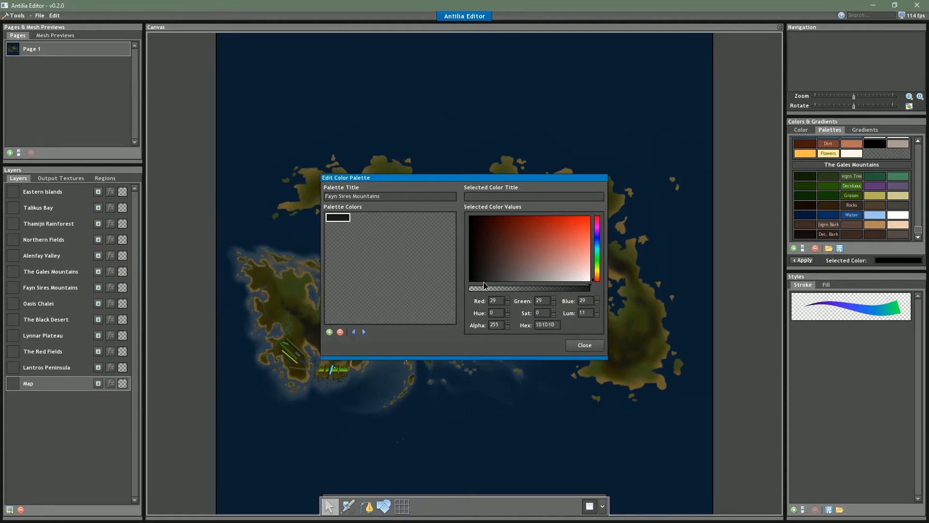
pyautogui.click(330, 332)
pyautogui.click(487, 281)
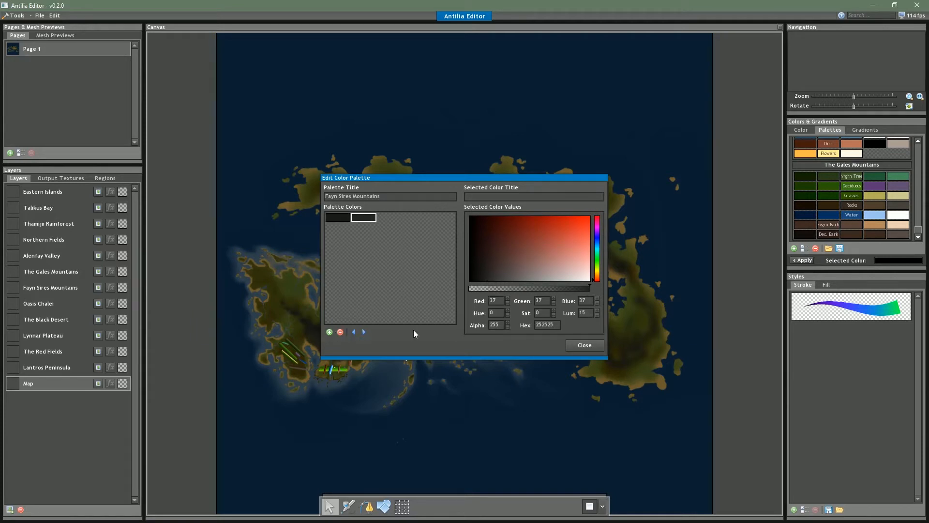
pyautogui.click(330, 332)
pyautogui.click(576, 345)
# Review the sand swatches in the Black Desert palette and copy the hex code of the fourth one, 383632
pyautogui.moveTo(918, 228); pyautogui.dragTo(922, 164)
pyautogui.click(853, 170)
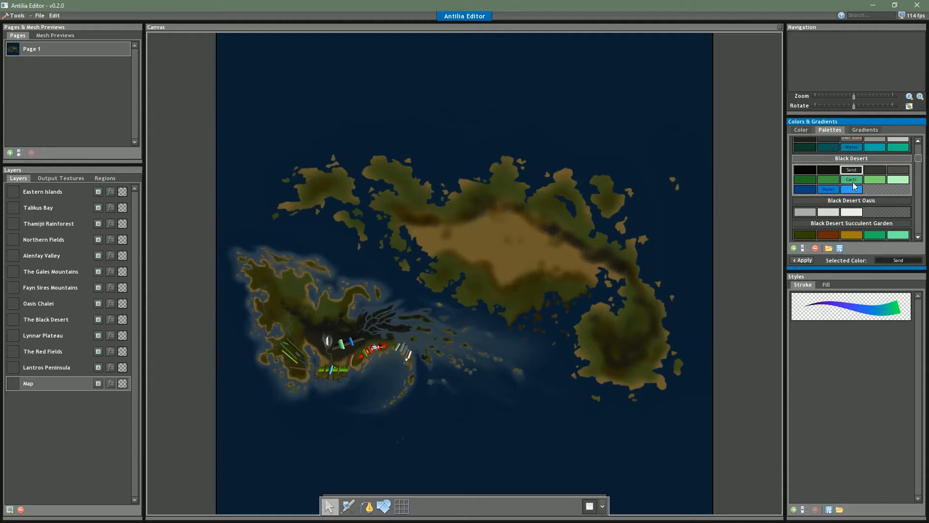
pyautogui.click(804, 248)
pyautogui.click(386, 217)
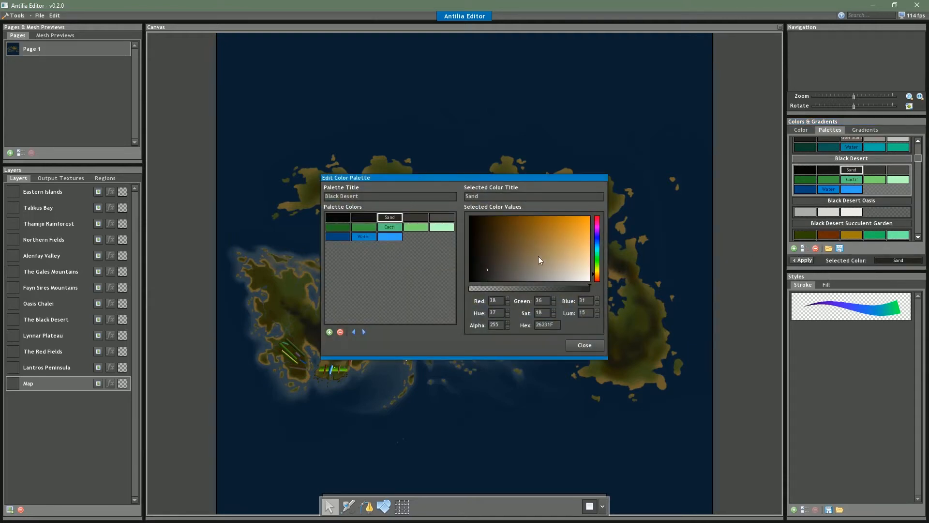
pyautogui.click(363, 217)
pyautogui.click(342, 218)
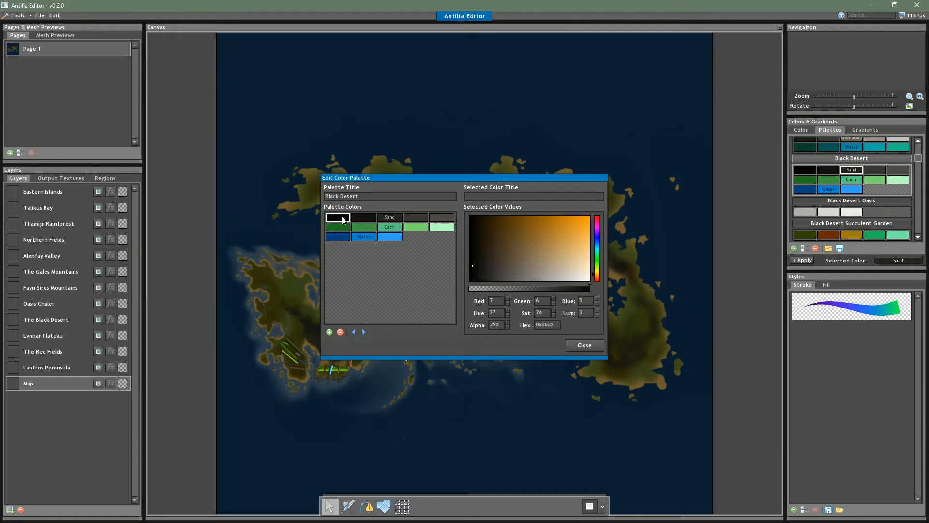
pyautogui.click(361, 216)
pyautogui.click(390, 217)
pyautogui.click(416, 217)
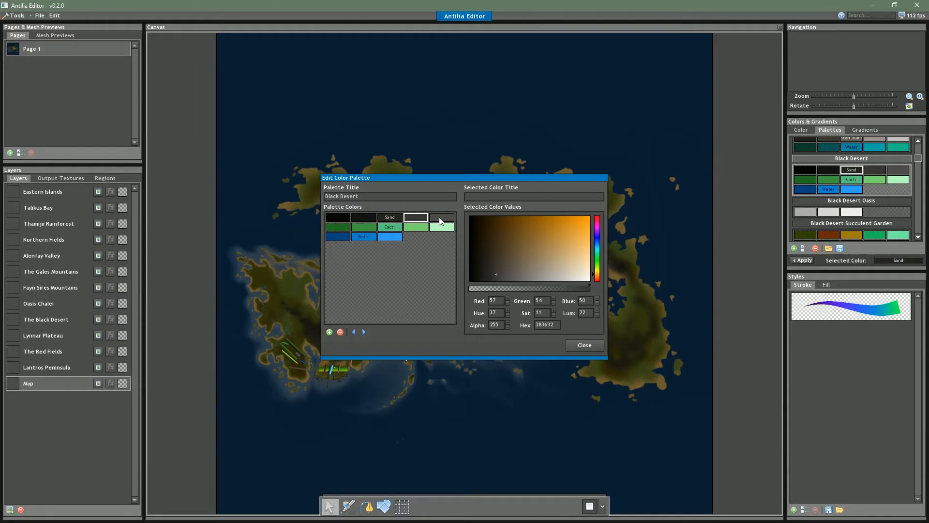
pyautogui.click(441, 218)
pyautogui.click(414, 220)
pyautogui.click(584, 344)
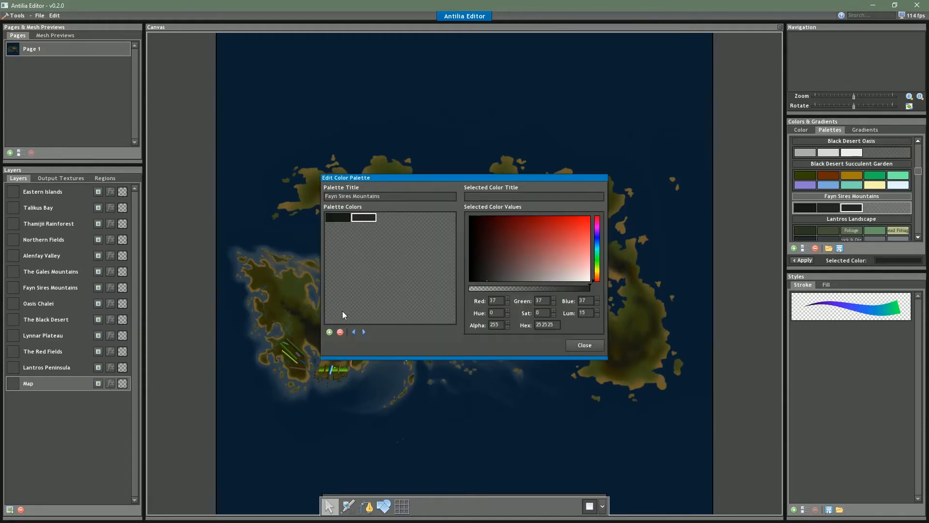
# Reduce the Fayn Sires Mountains palette to one swatch, paste hex 383632 into it, and darken it to 171613
pyautogui.click(340, 331)
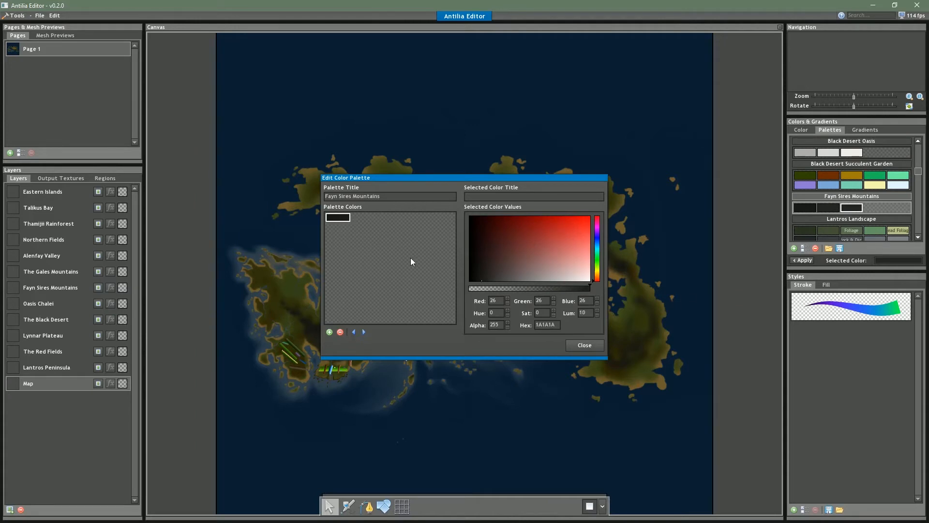
pyautogui.moveTo(559, 327); pyautogui.dragTo(539, 330)
pyautogui.write('383632')
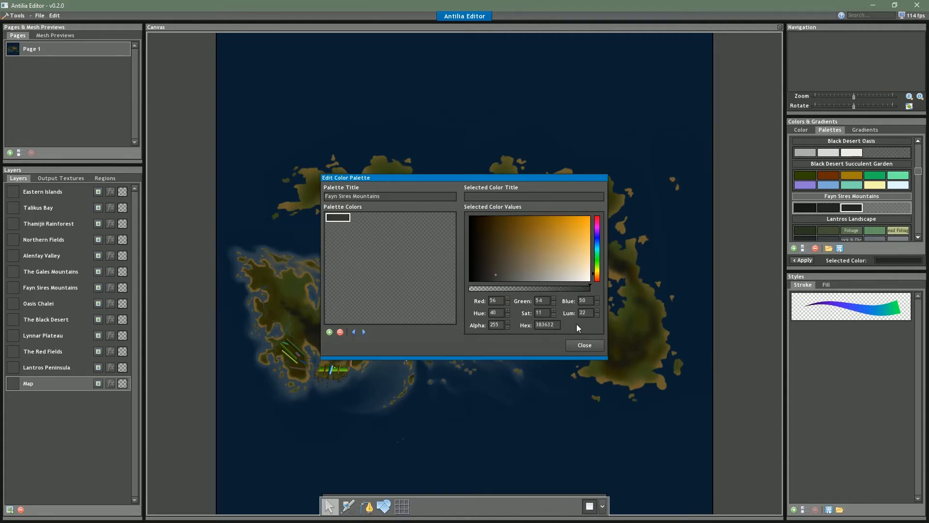
pyautogui.click(480, 270)
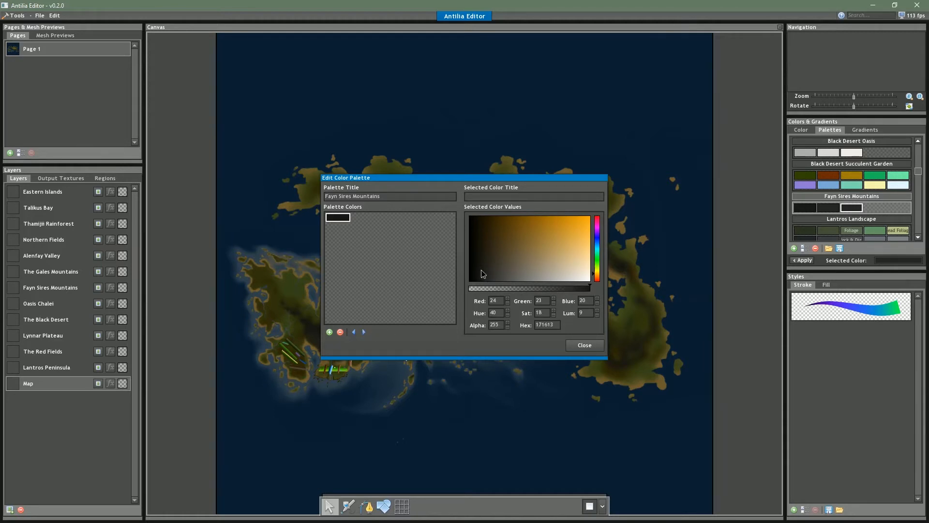
# Add a second, slightly lighter dark brown-grey swatch and a third one colored 3E3C36
pyautogui.click(329, 332)
pyautogui.click(486, 272)
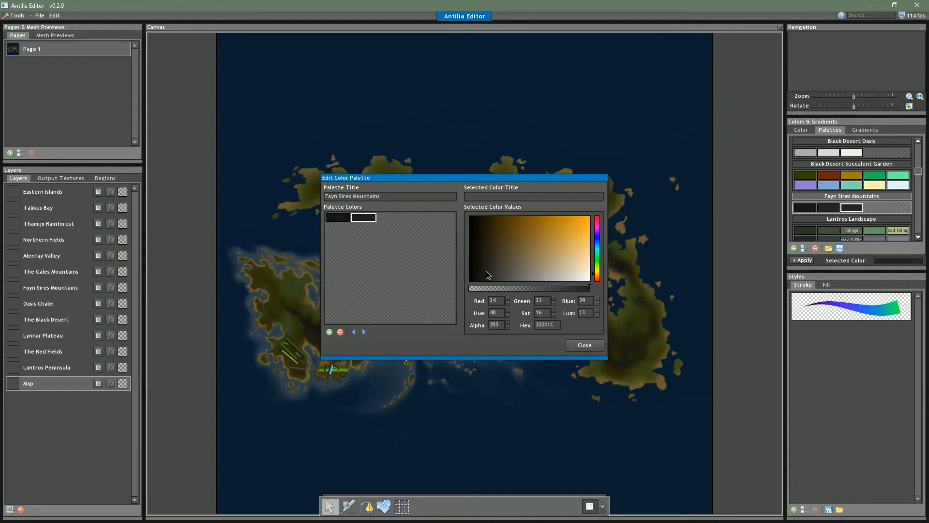
pyautogui.click(490, 272)
pyautogui.click(330, 332)
pyautogui.click(501, 273)
# Add a fourth swatch and shift its hue towards red, coloring it a muted reddish brown, 47342E
pyautogui.click(329, 332)
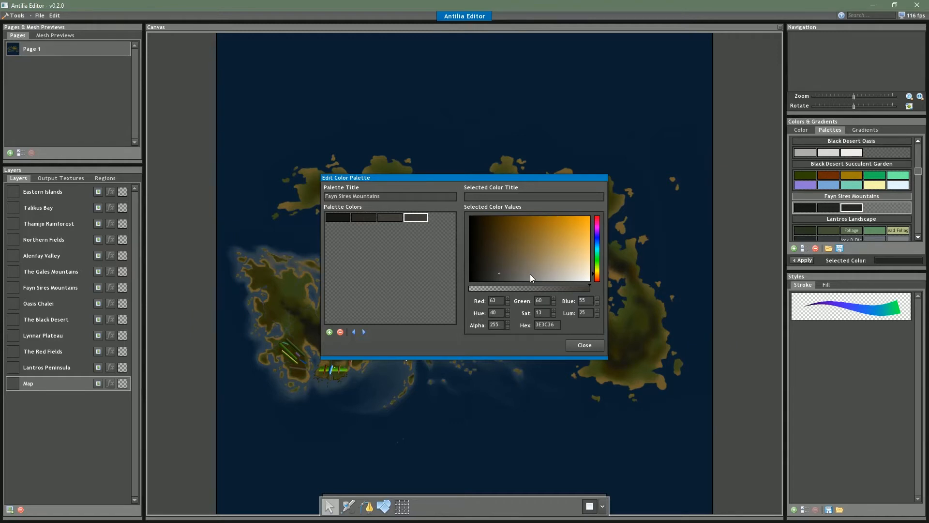
pyautogui.click(597, 279)
pyautogui.click(506, 270)
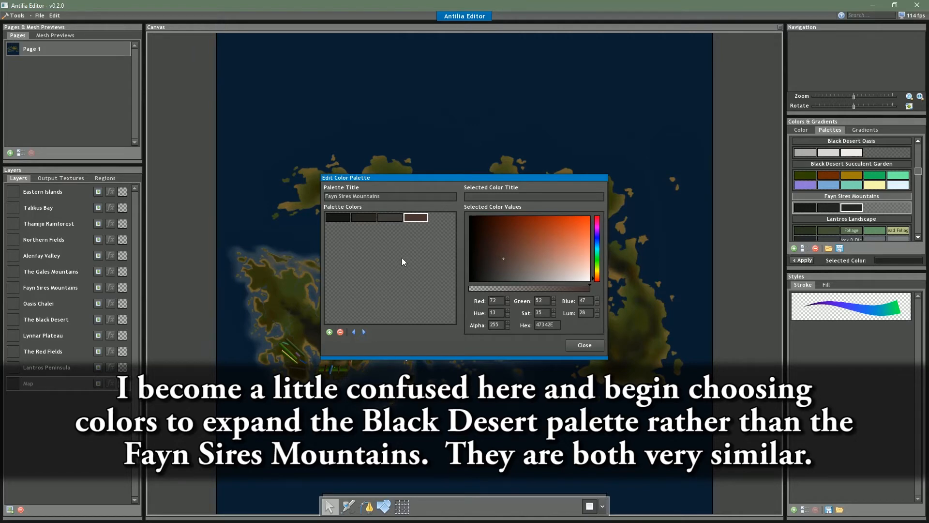
# Rework the palette from the third swatch onward and extend it to six swatches, coloring the sixth a dark reddish brown, 3C2D29
pyautogui.click(390, 219)
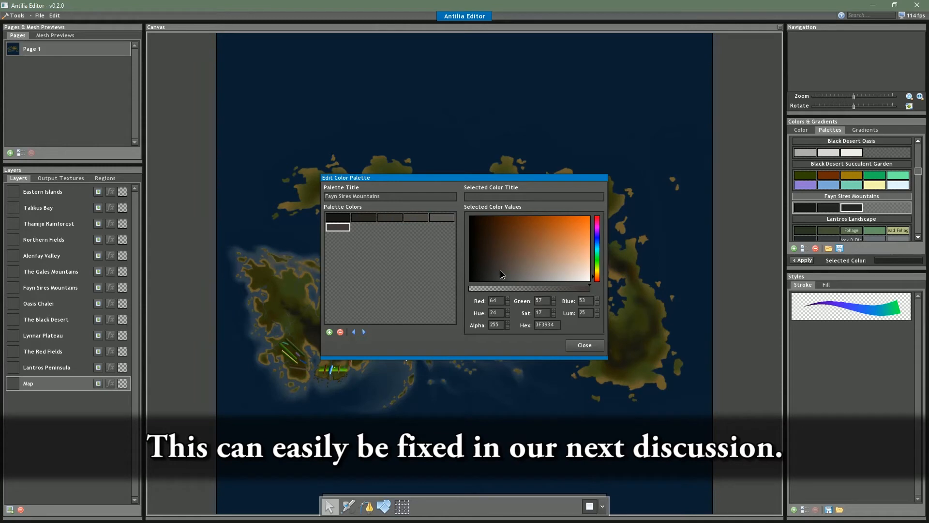
pyautogui.moveTo(500, 270); pyautogui.dragTo(499, 261)
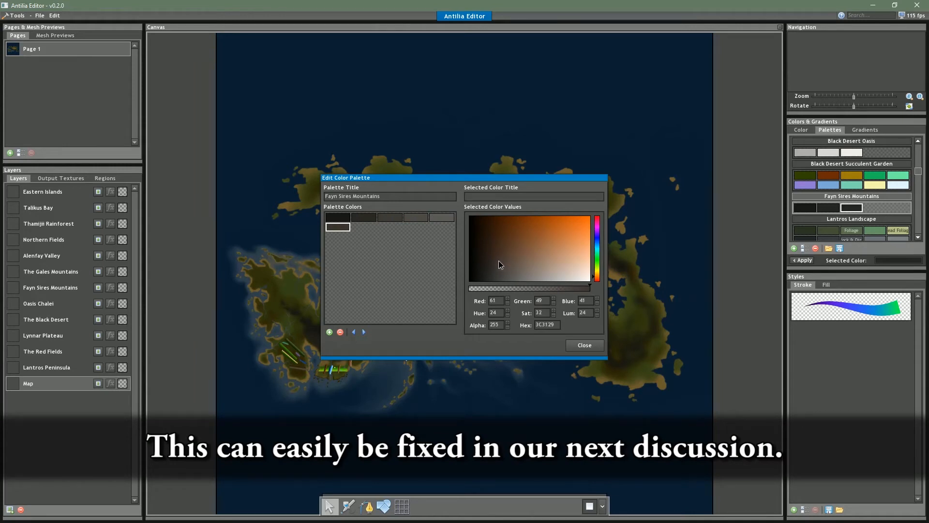
pyautogui.click(598, 279)
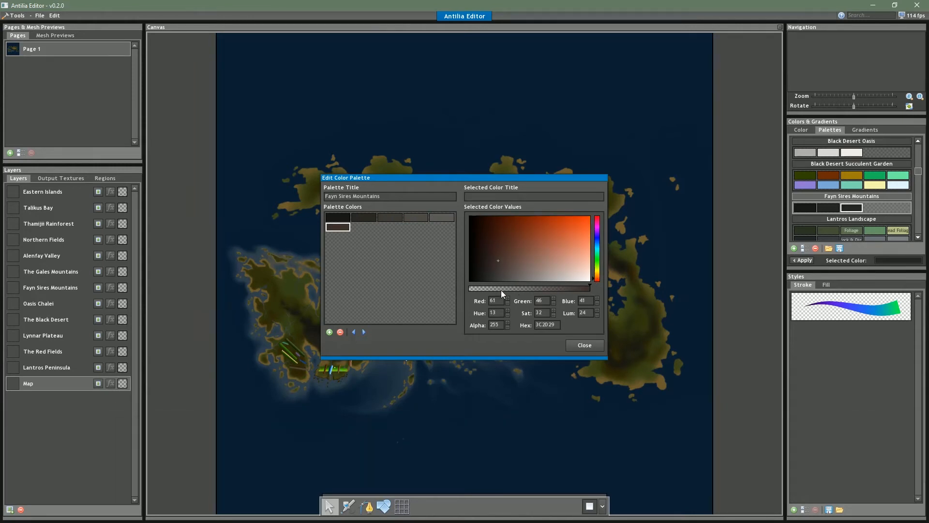
# Darken the sixth swatch to 322521, then add a seventh swatch and color it a dark reddish brown, 3E2A24
pyautogui.moveTo(495, 259); pyautogui.dragTo(493, 259)
pyautogui.click(330, 333)
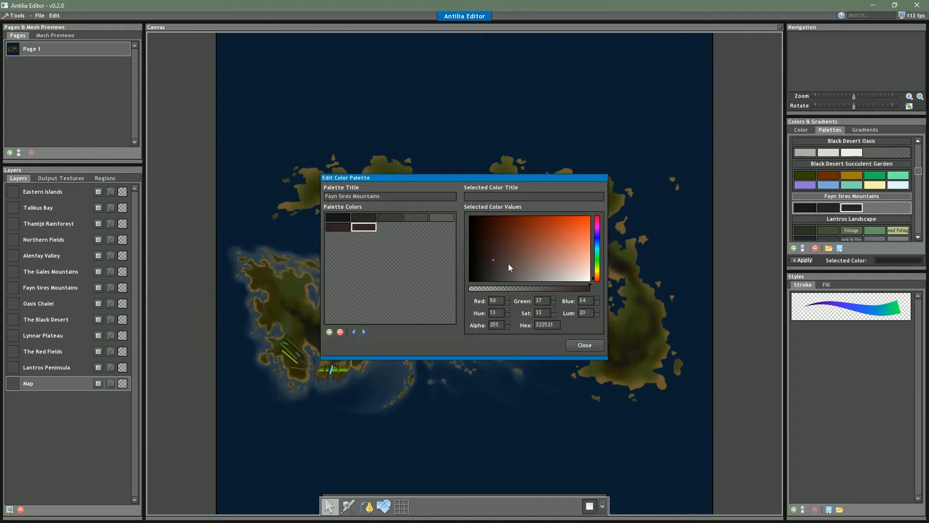
pyautogui.moveTo(496, 263); pyautogui.dragTo(499, 254)
# Darken the sixth swatch to a deep reddish brown, 22120D, and compare it with the seventh swatch
pyautogui.click(346, 230)
pyautogui.click(487, 243)
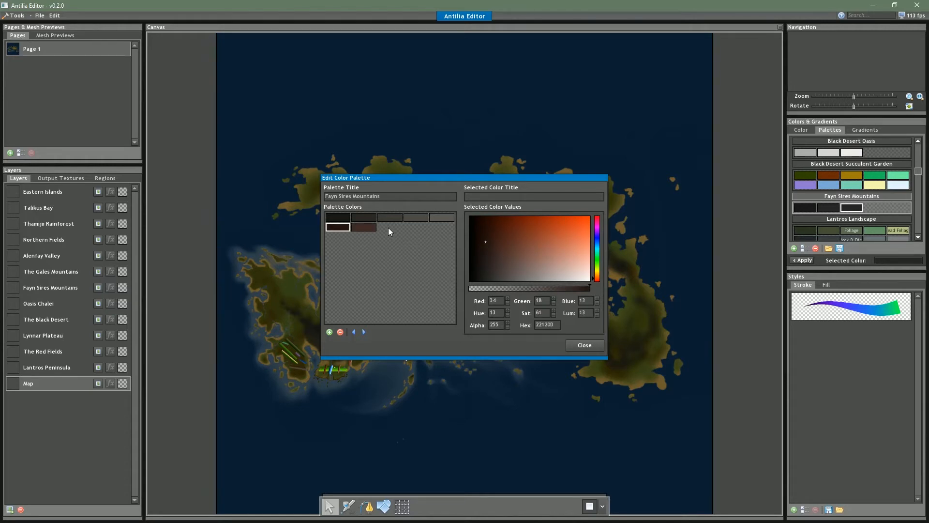
pyautogui.click(374, 228)
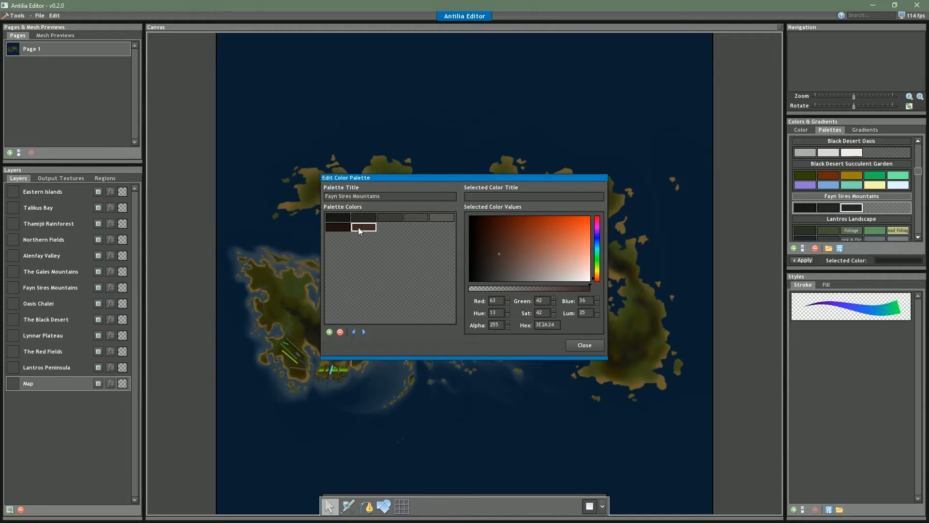
pyautogui.click(341, 231)
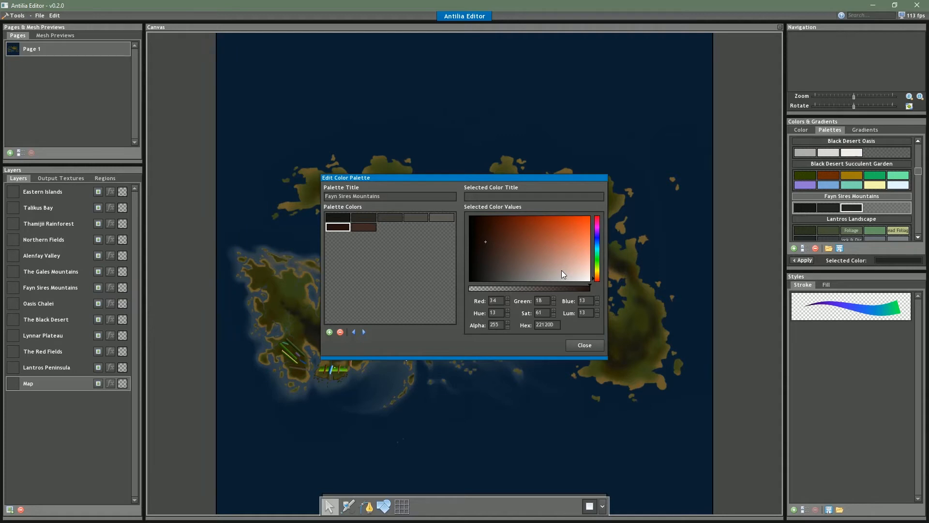
pyautogui.click(370, 228)
pyautogui.click(344, 230)
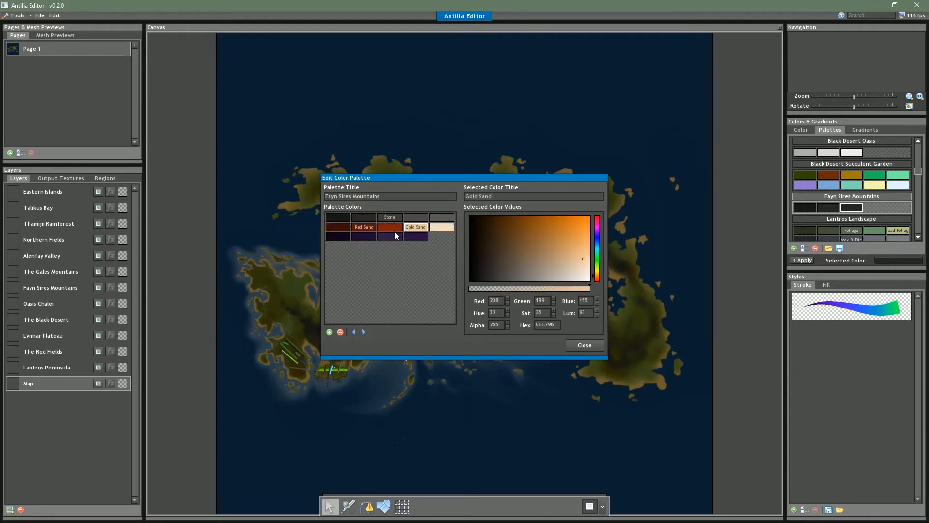
# Title the second swatch of the third row "Purple Sand"
pyautogui.click(367, 238)
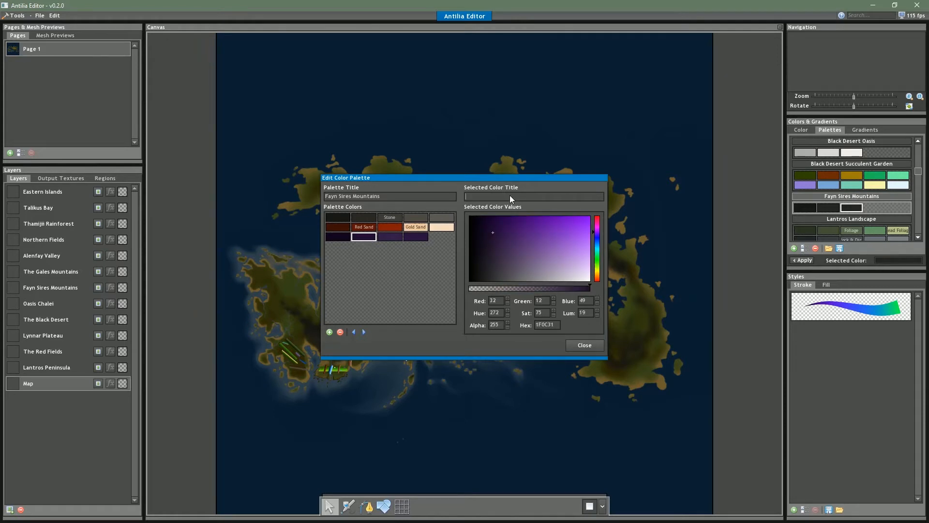
pyautogui.write('Purple Snad')
pyautogui.press('BackSpace')
pyautogui.press('BackSpace')
pyautogui.write('nd')
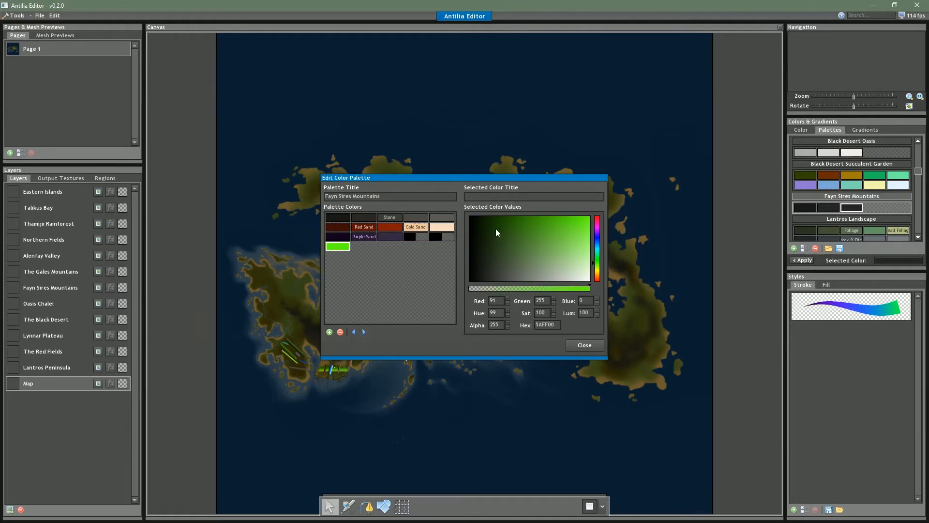
# Color the first swatch of the fourth row a dark, slightly muted green, 173A12
pyautogui.moveTo(497, 231); pyautogui.dragTo(492, 216)
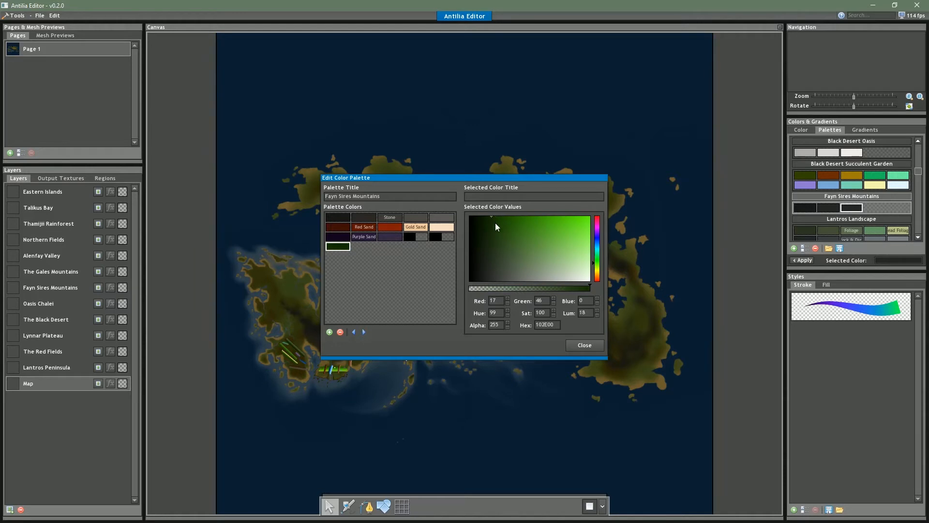
pyautogui.moveTo(493, 232); pyautogui.dragTo(494, 239)
pyautogui.moveTo(501, 240); pyautogui.dragTo(499, 239)
pyautogui.click(497, 236)
pyautogui.click(599, 259)
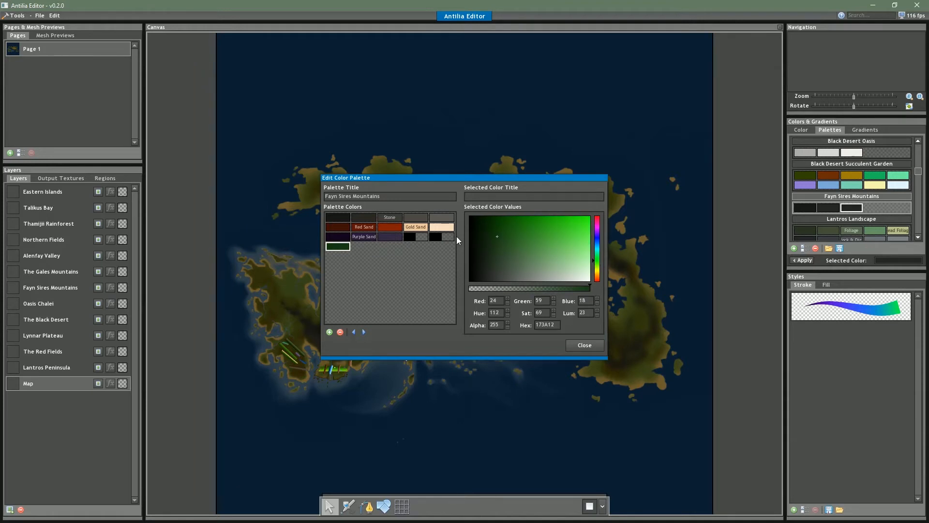
# Color the empty fourth swatch of the third row a muted cyan blue, 358998
pyautogui.click(424, 237)
pyautogui.click(543, 242)
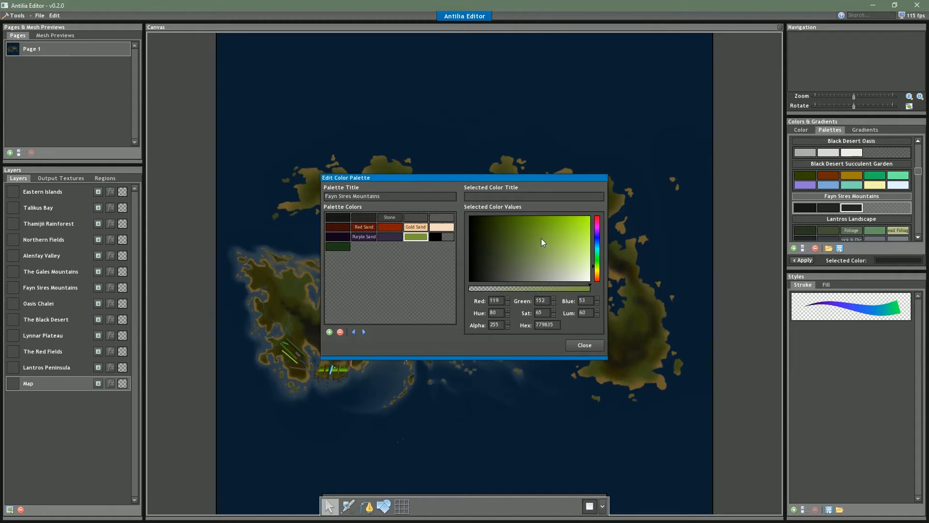
pyautogui.moveTo(600, 243); pyautogui.dragTo(599, 247)
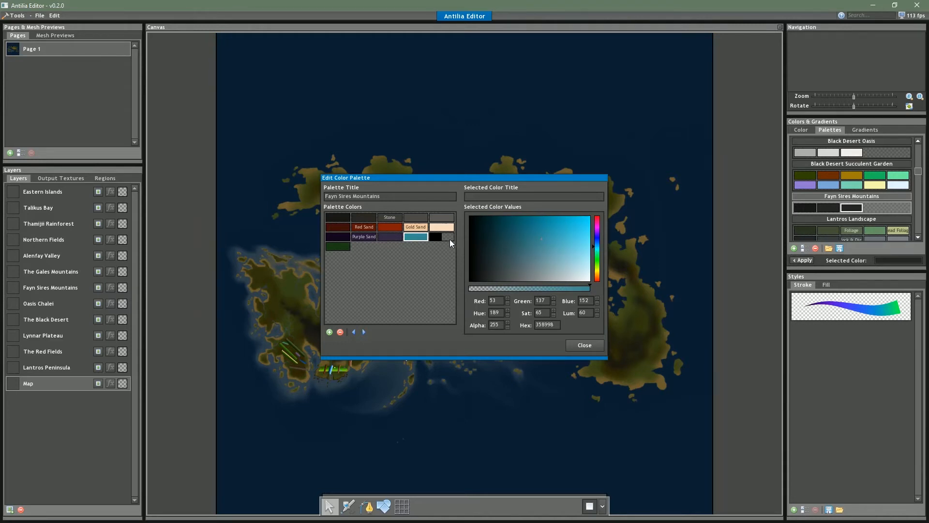
# Copy hex 358998 into the last swatch of the third row, make it fully opaque, and shift its hue to teal, 359884
pyautogui.click(437, 237)
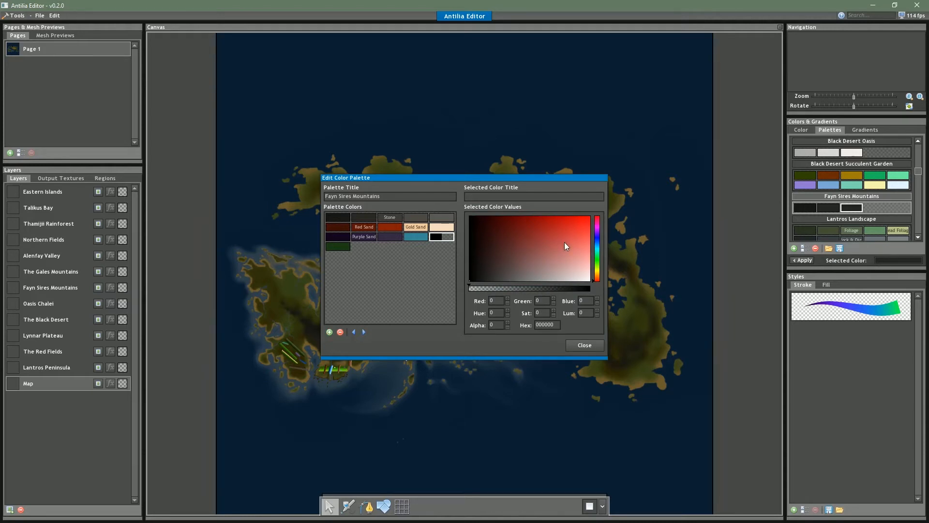
pyautogui.click(422, 237)
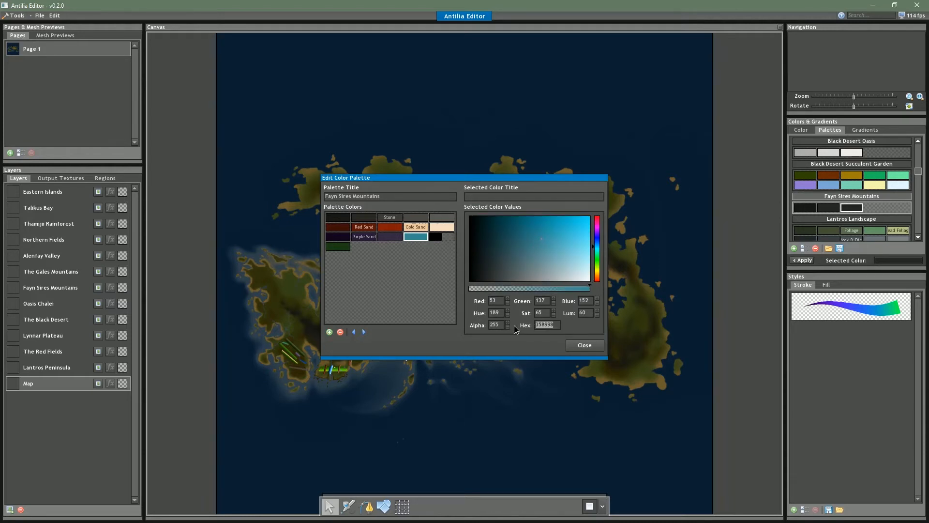
pyautogui.click(439, 237)
pyautogui.write('358998')
pyautogui.moveTo(579, 289); pyautogui.dragTo(592, 288)
pyautogui.click(597, 251)
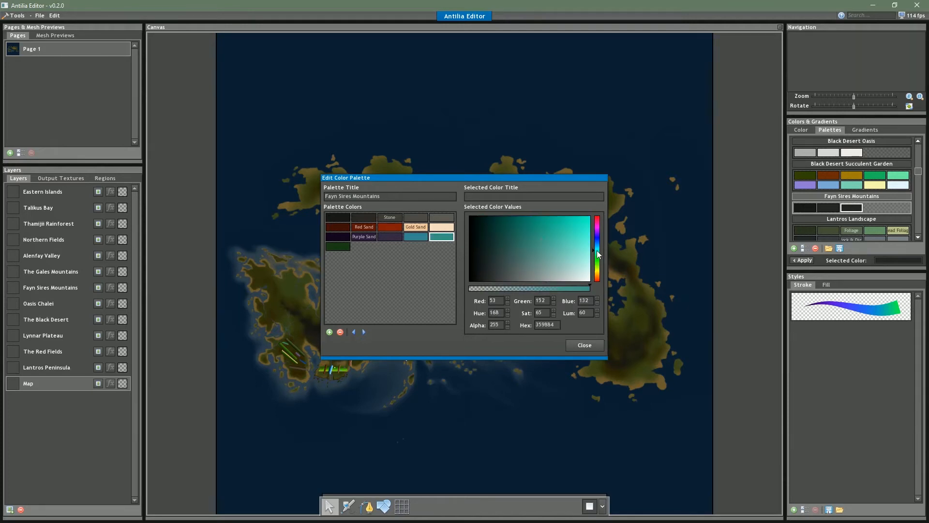
# Try a bright yellow-green, B5C850, on the swatch following Moss in the fourth row
pyautogui.click(346, 247)
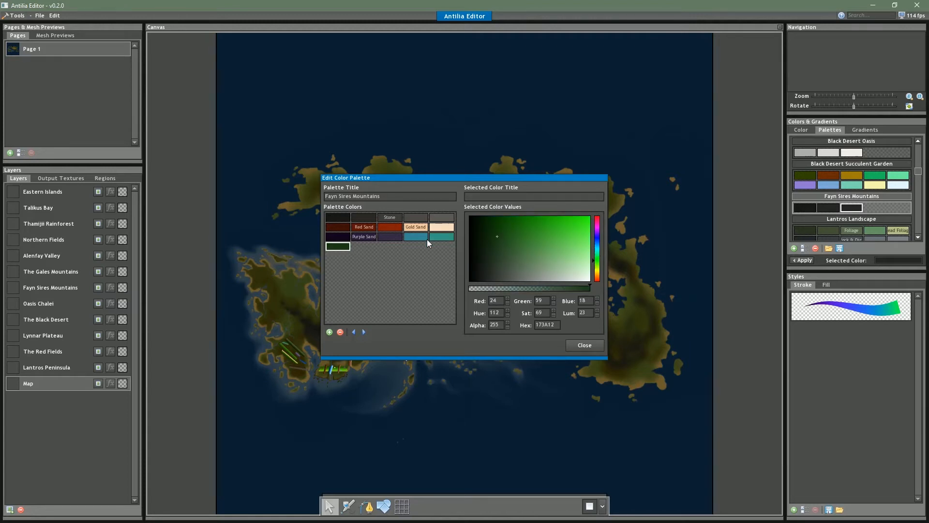
pyautogui.click(397, 248)
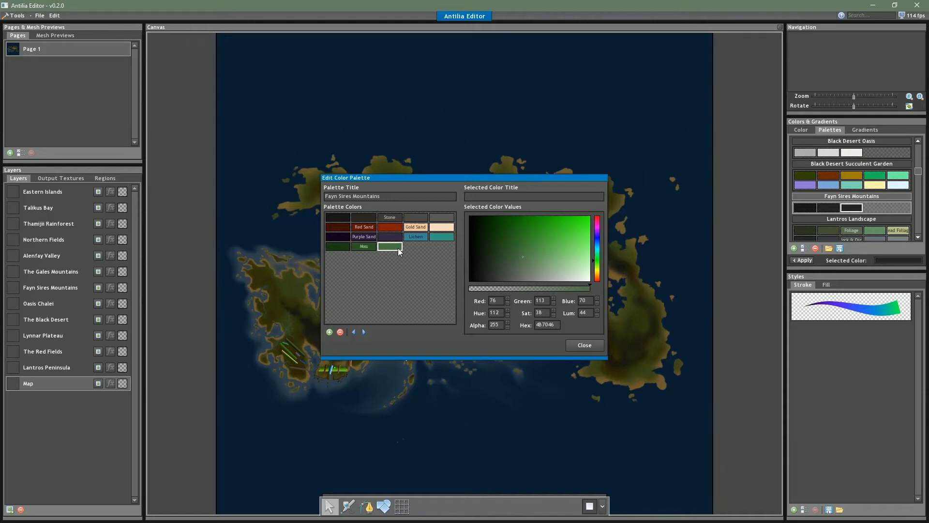
pyautogui.click(597, 269)
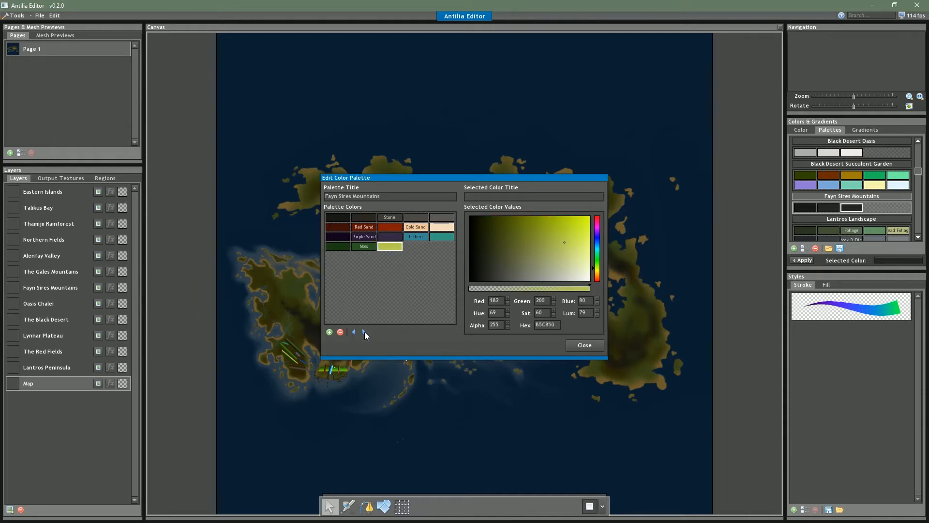
# Copy the Moss swatch's hex color into the swatch after it and adjust it to a muted green, 496944
pyautogui.click(366, 246)
pyautogui.moveTo(559, 326); pyautogui.dragTo(477, 326)
pyautogui.click(389, 247)
pyautogui.press('Return')
pyautogui.moveTo(517, 252); pyautogui.dragTo(522, 259)
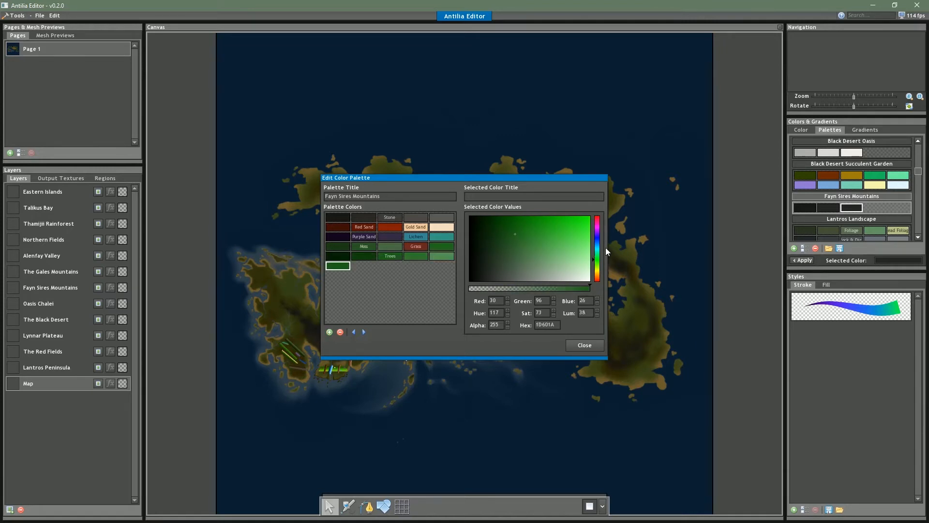
# Color the first swatch of the sixth row a strong blue, 0D56C4
pyautogui.click(598, 242)
pyautogui.moveTo(574, 241); pyautogui.dragTo(564, 225)
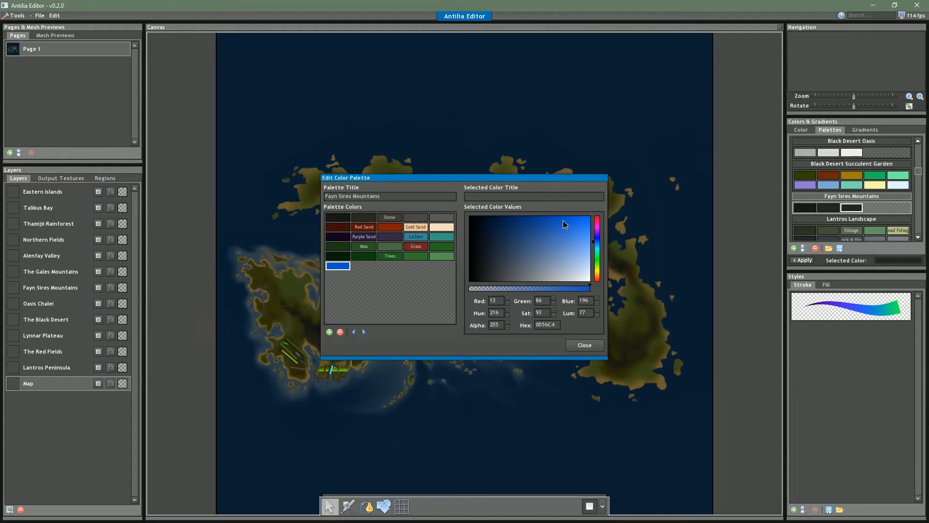
# Move the "Stone" title from the third swatch to the second swatch of the first row
pyautogui.click(425, 217)
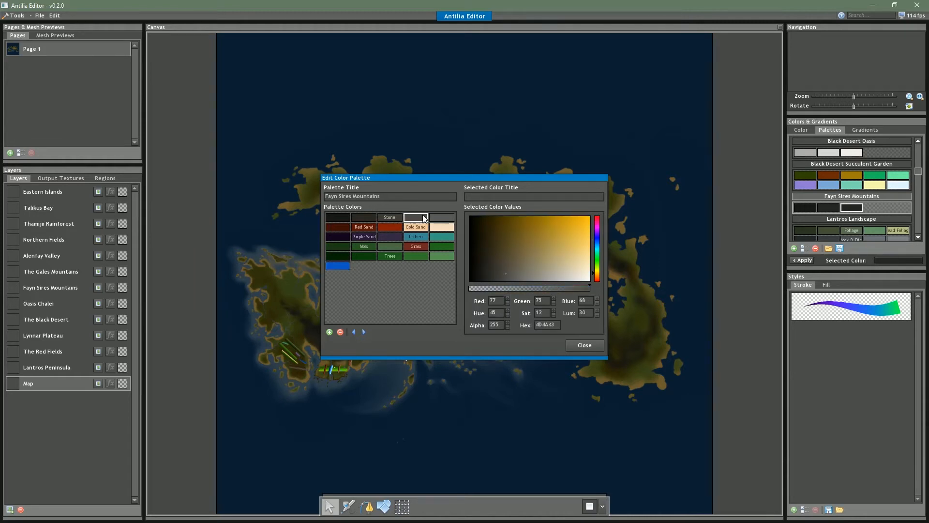
pyautogui.click(371, 217)
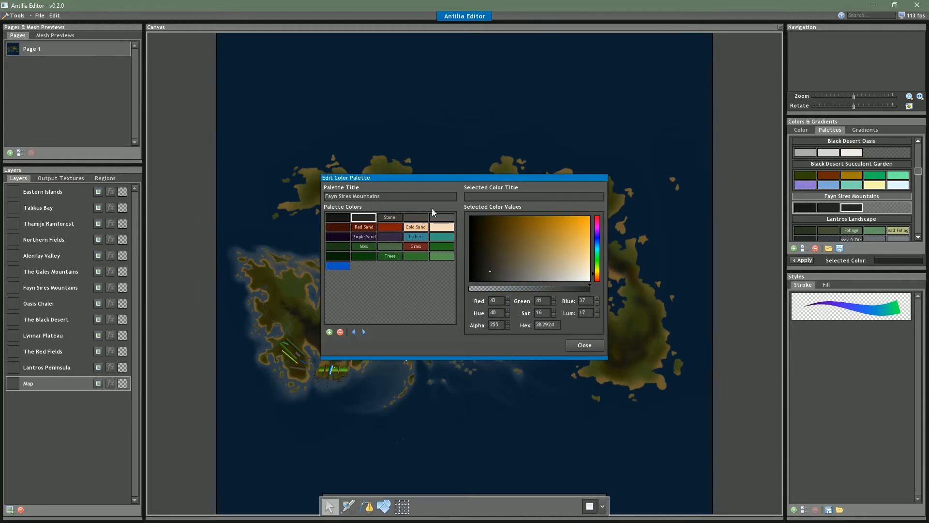
pyautogui.write('Stone')
pyautogui.click(393, 219)
# Lighten the last swatch of the first row to near white and title it "Snow"
pyautogui.click(434, 217)
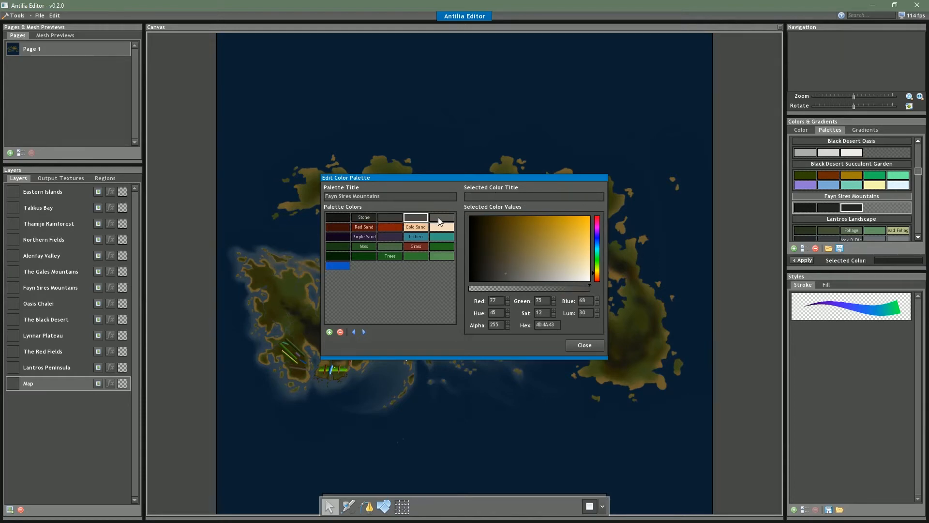
pyautogui.moveTo(521, 268); pyautogui.dragTo(586, 280)
pyautogui.click(581, 289)
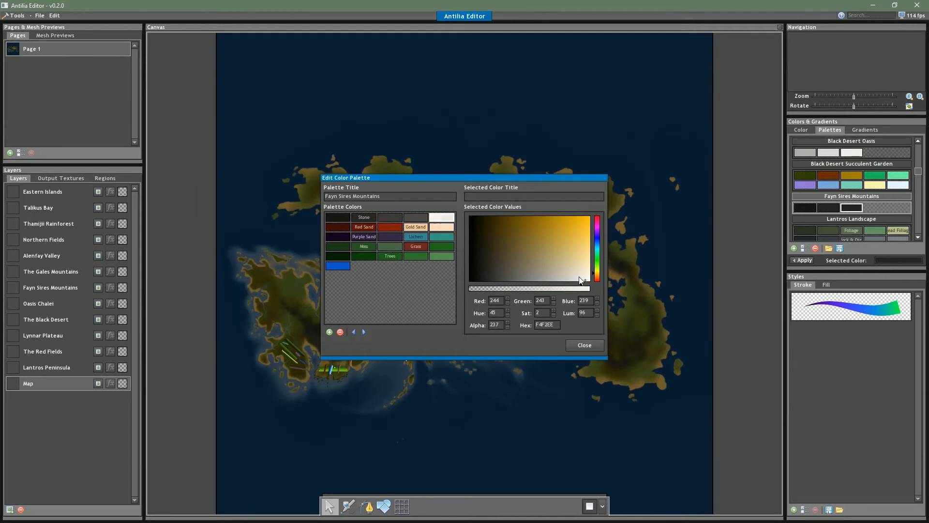
pyautogui.moveTo(582, 279)
pyautogui.mouseDown()
pyautogui.moveTo(591, 289)
pyautogui.moveTo(590, 275)
pyautogui.moveTo(583, 287)
pyautogui.moveTo(592, 284)
pyautogui.moveTo(580, 282)
pyautogui.mouseUp()
pyautogui.click(530, 199)
pyautogui.write('Snow')
# Recolor the first swatch of the sixth row a darker, fully saturated blue and add another swatch after it
pyautogui.click(337, 265)
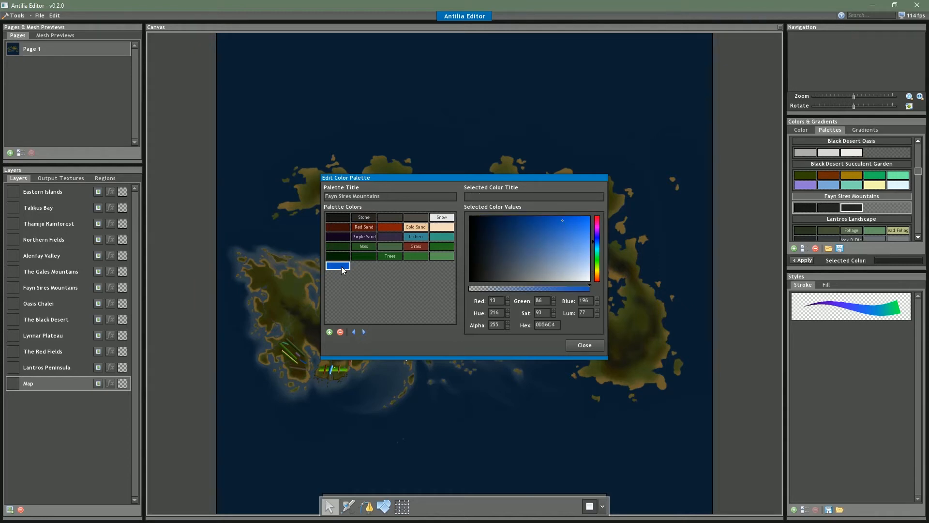
pyautogui.click(598, 244)
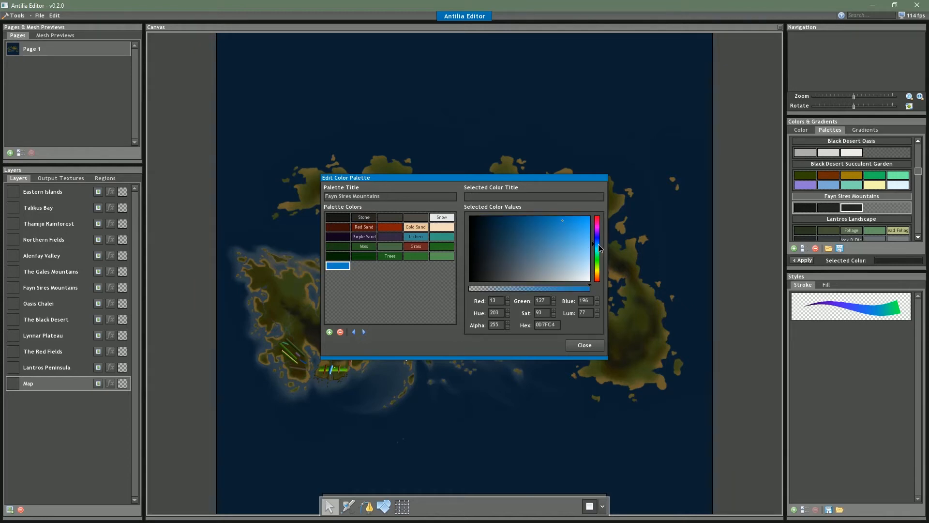
pyautogui.click(544, 218)
pyautogui.moveTo(541, 217); pyautogui.dragTo(545, 216)
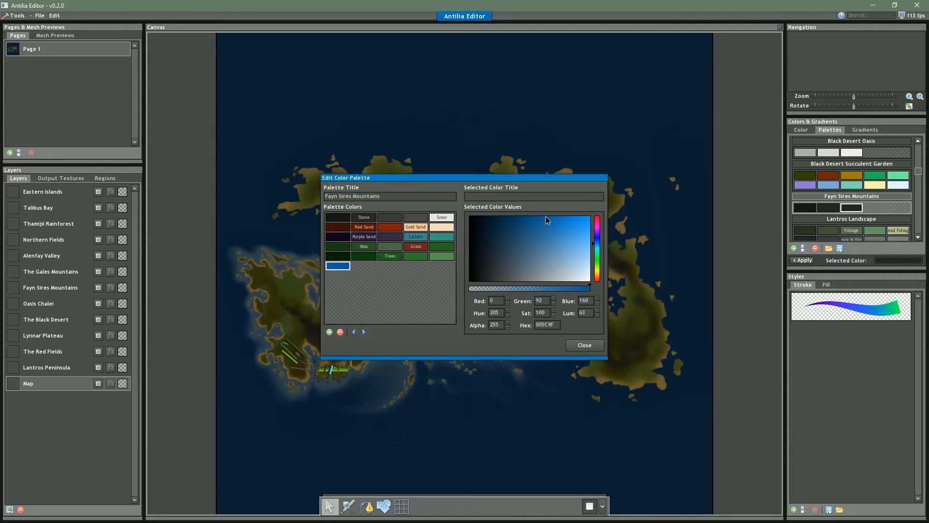
pyautogui.click(597, 242)
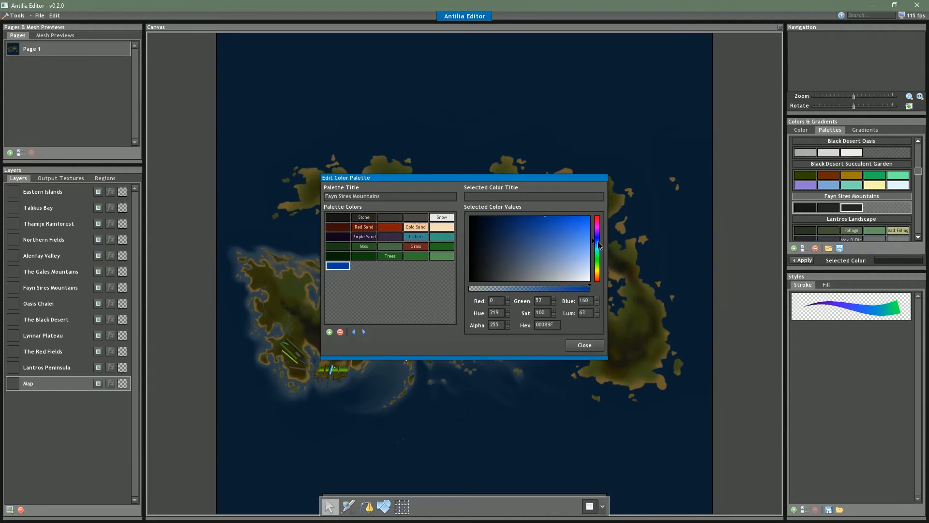
pyautogui.moveTo(598, 242); pyautogui.dragTo(598, 244)
pyautogui.click(330, 332)
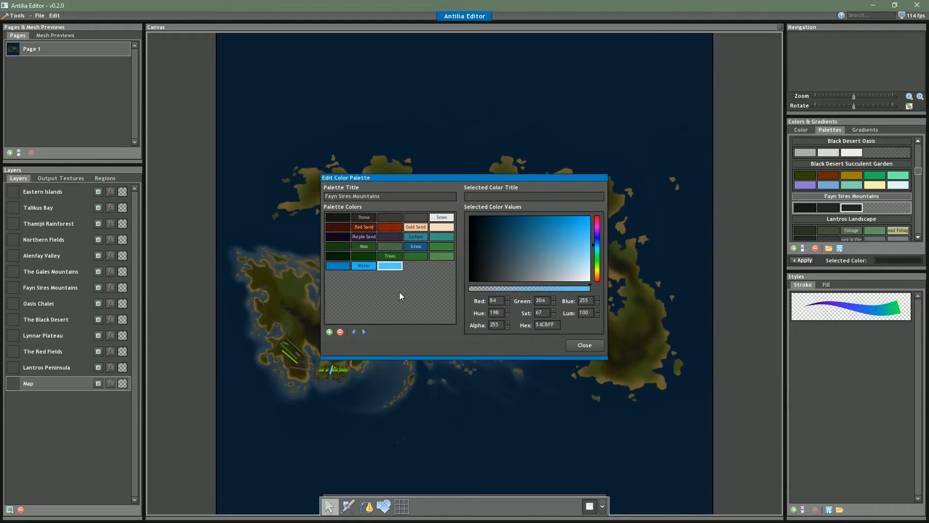
# Darken the first blue swatch, set the Water swatch to a bright saturated blue, and close the palette editor
pyautogui.click(369, 270)
pyautogui.click(347, 269)
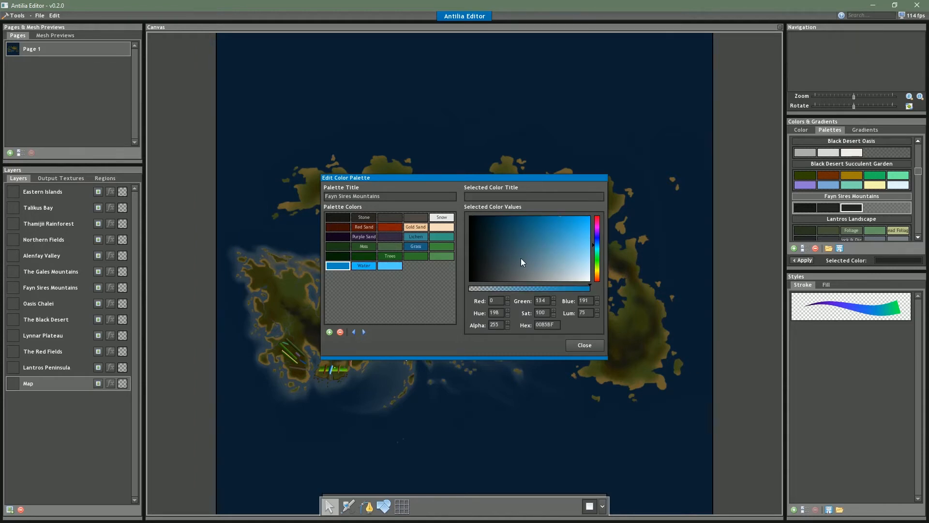
pyautogui.moveTo(548, 225); pyautogui.dragTo(548, 221)
pyautogui.click(373, 269)
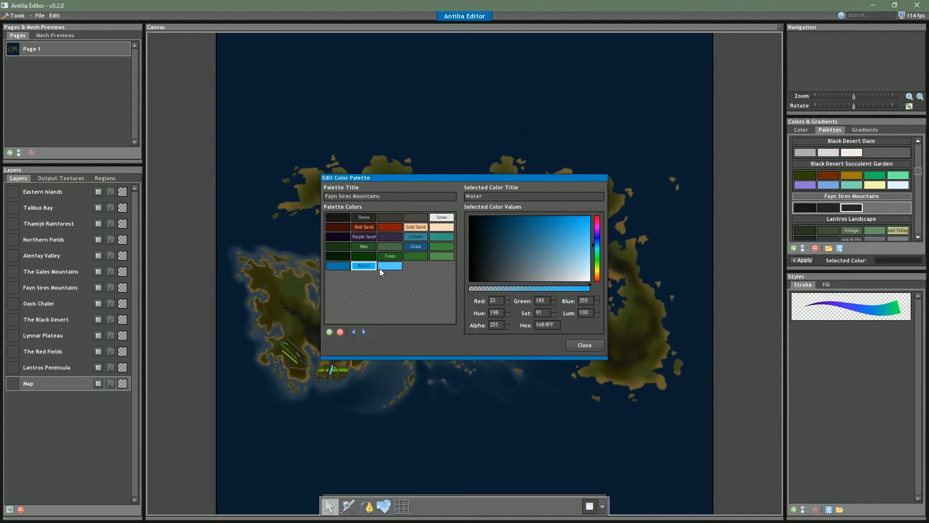
pyautogui.moveTo(550, 228); pyautogui.dragTo(591, 223)
pyautogui.click(394, 268)
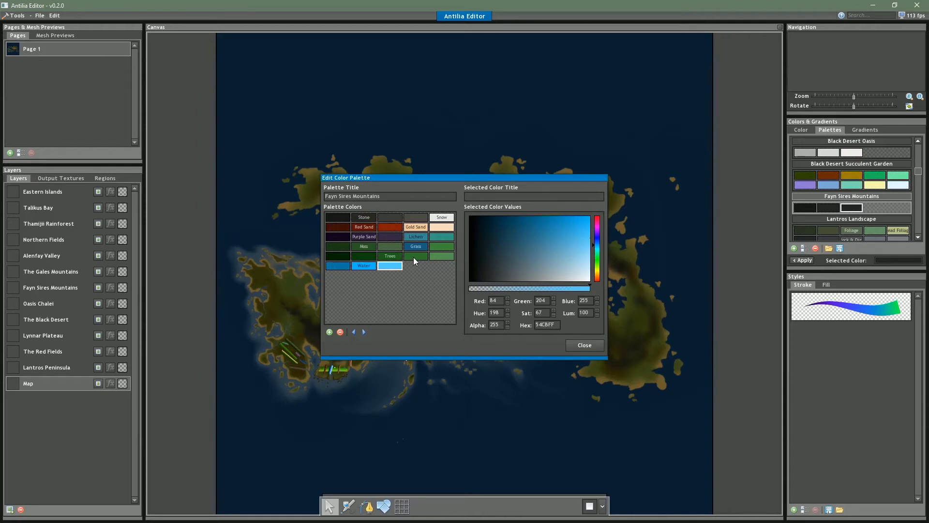
pyautogui.click(581, 342)
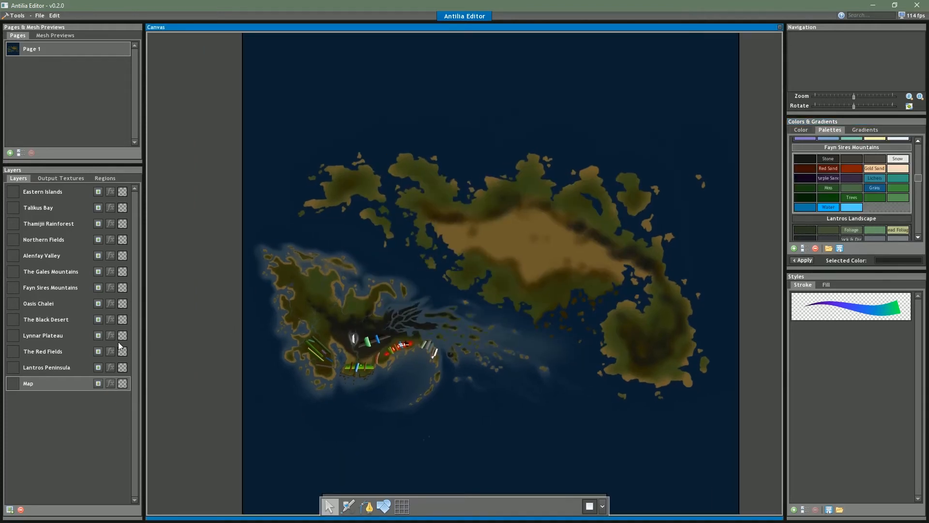
# Select the Thamijii Rainforest layer and create a new color palette titled "Thamijii Rainforest"
pyautogui.click(58, 224)
pyautogui.moveTo(564, 285); pyautogui.dragTo(611, 288)
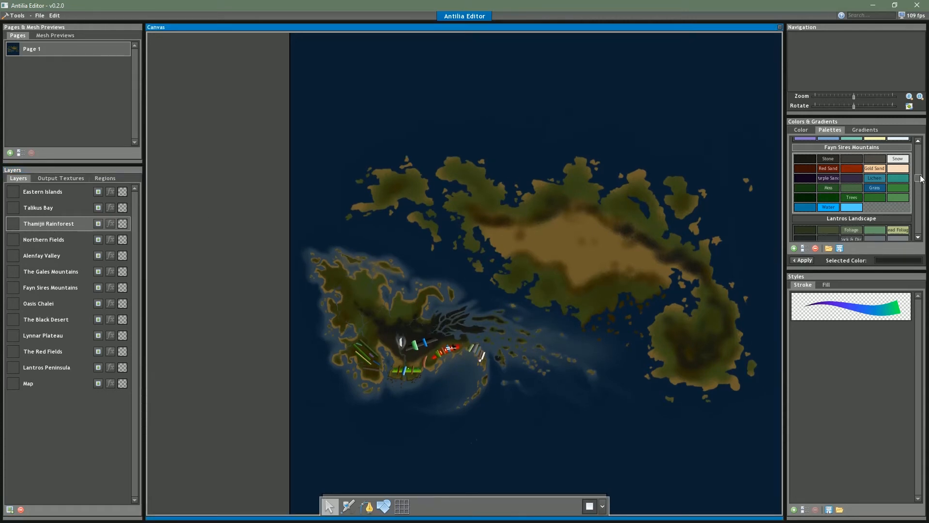
pyautogui.click(794, 248)
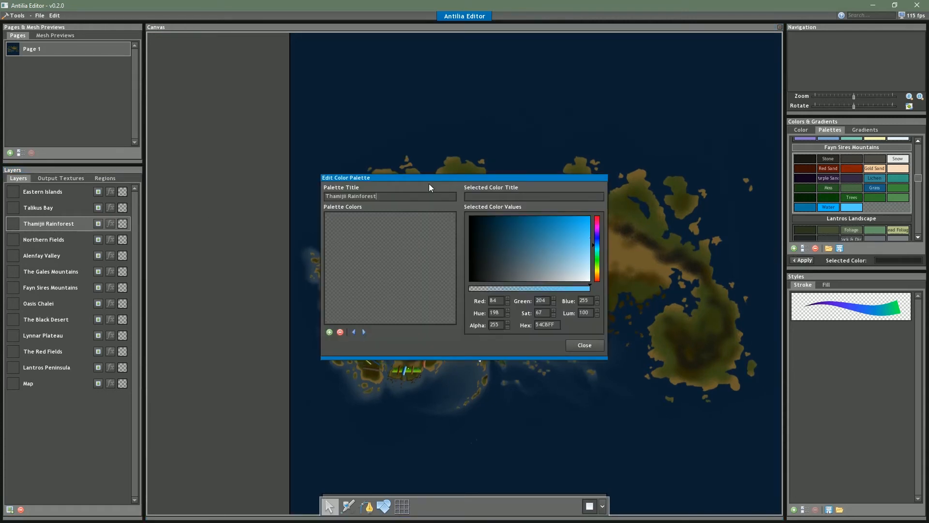
# Mix a very dark, saturated green as the starting color for the Thamijii Rainforest palette
pyautogui.moveTo(553, 245); pyautogui.dragTo(589, 201)
pyautogui.click(598, 257)
pyautogui.moveTo(575, 247); pyautogui.dragTo(524, 213)
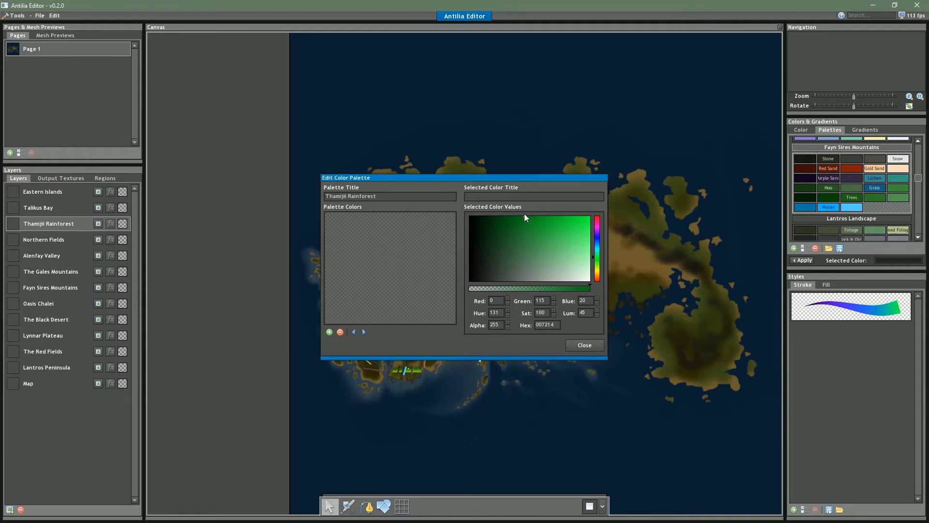
pyautogui.moveTo(508, 218)
pyautogui.mouseDown()
pyautogui.moveTo(498, 222)
pyautogui.moveTo(499, 213)
pyautogui.mouseUp()
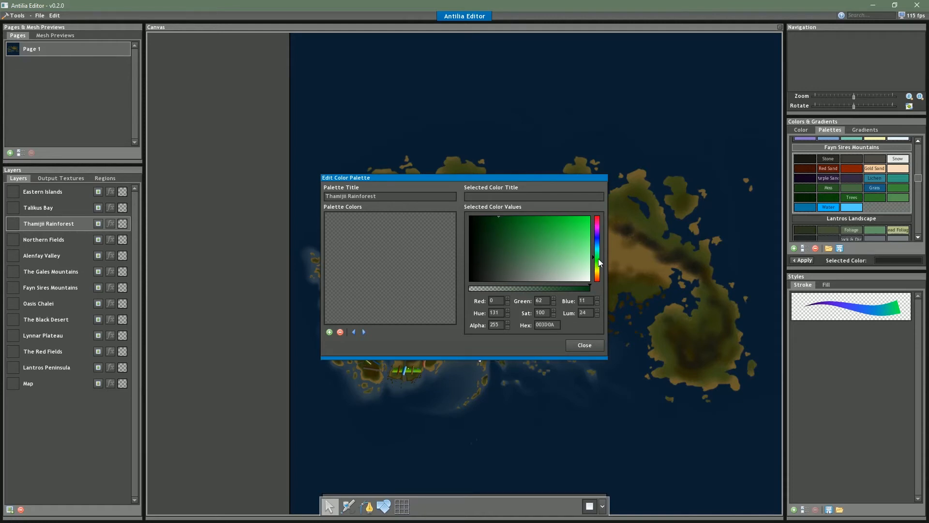
pyautogui.moveTo(598, 259); pyautogui.dragTo(598, 261)
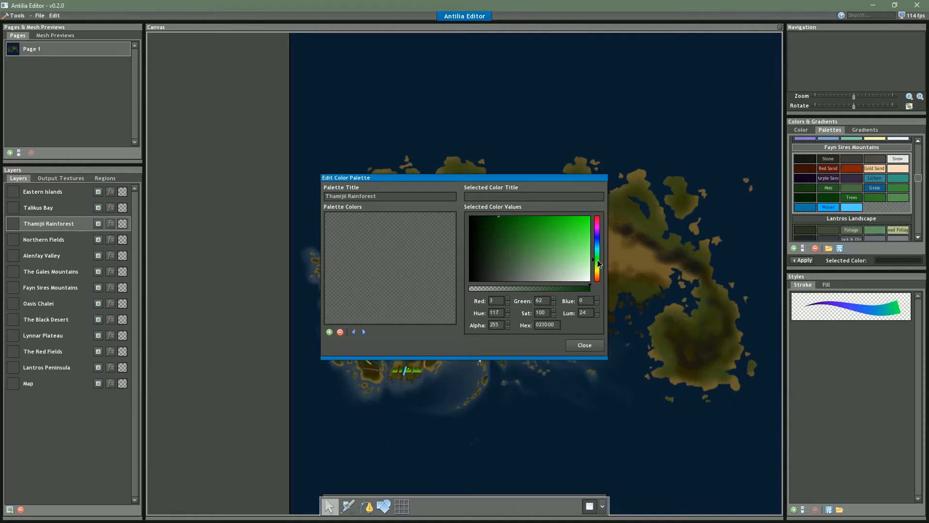
pyautogui.moveTo(480, 222); pyautogui.dragTo(485, 217)
pyautogui.click(481, 217)
# Fill the first row with five saturated greens from dark to bright and begin the second row with dark green 061C03
pyautogui.click(330, 332)
pyautogui.click(489, 218)
pyautogui.click(329, 332)
pyautogui.click(483, 224)
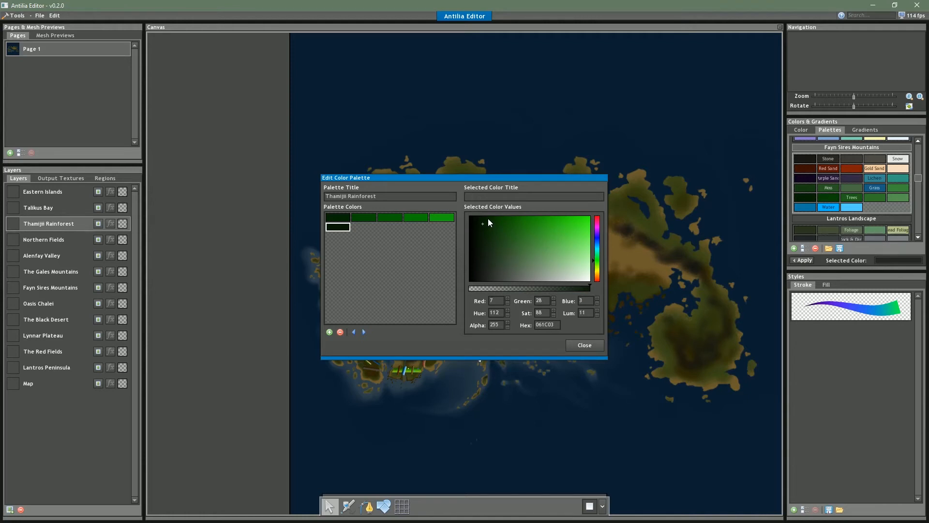
# Shift the first row's greens slightly toward yellow and fill the second and third rows with muted greens and olives, dark to light
pyautogui.click(346, 219)
pyautogui.click(598, 261)
pyautogui.moveTo(500, 314); pyautogui.dragTo(468, 314)
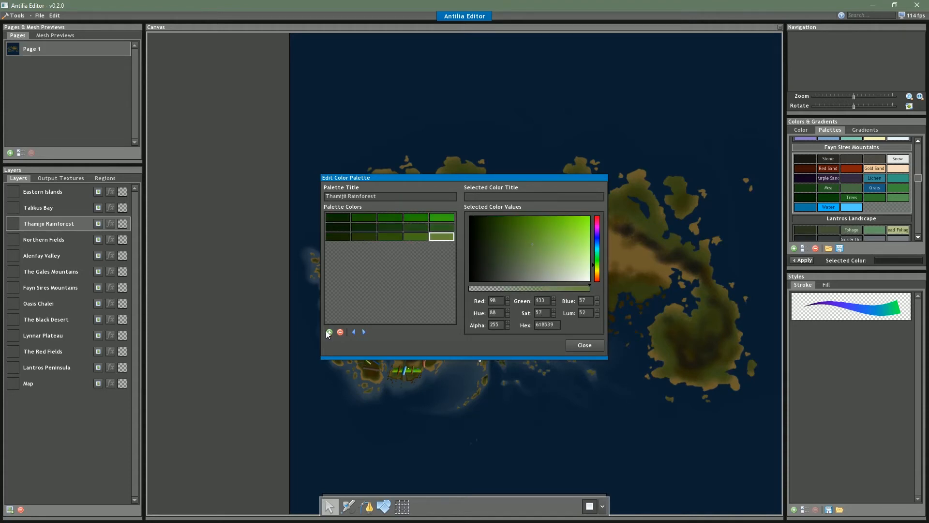
pyautogui.click(330, 333)
# Start the fourth row with an amber swatch CA9800, a pale sand swatch EAD491 and a white swatch
pyautogui.click(598, 270)
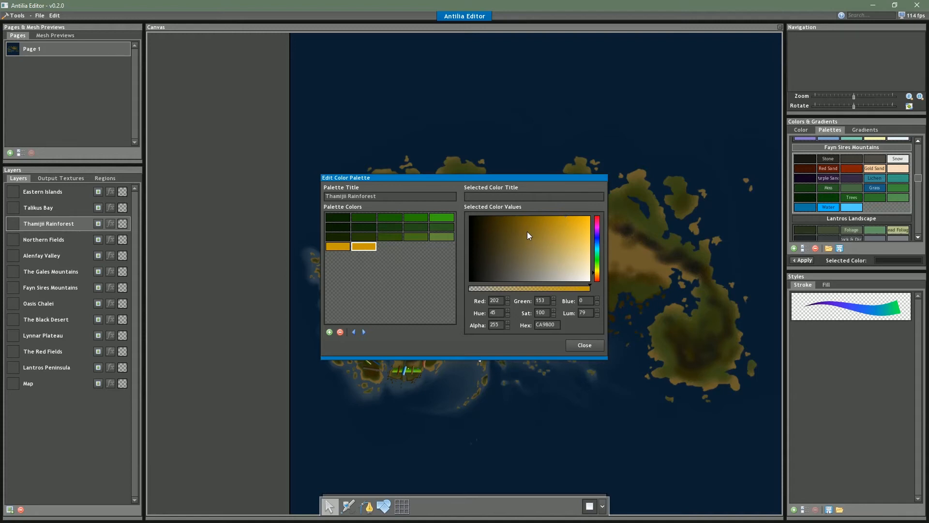
pyautogui.moveTo(579, 258)
pyautogui.mouseDown()
pyautogui.moveTo(582, 231)
pyautogui.moveTo(581, 257)
pyautogui.mouseUp()
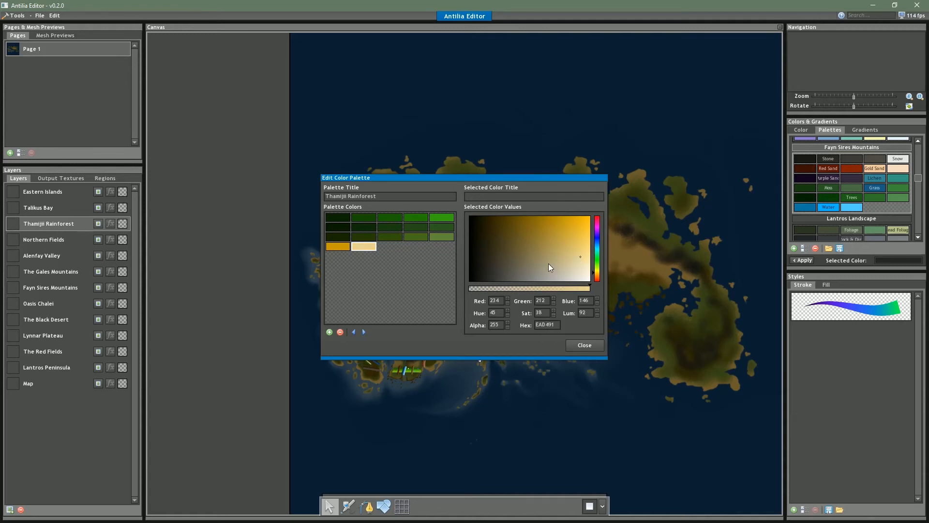
pyautogui.click(329, 332)
pyautogui.click(583, 281)
pyautogui.moveTo(583, 280); pyautogui.dragTo(592, 282)
# Complete the fourth row with bright red and purple swatches and fill the fifth row with browns from dark to medium
pyautogui.click(329, 332)
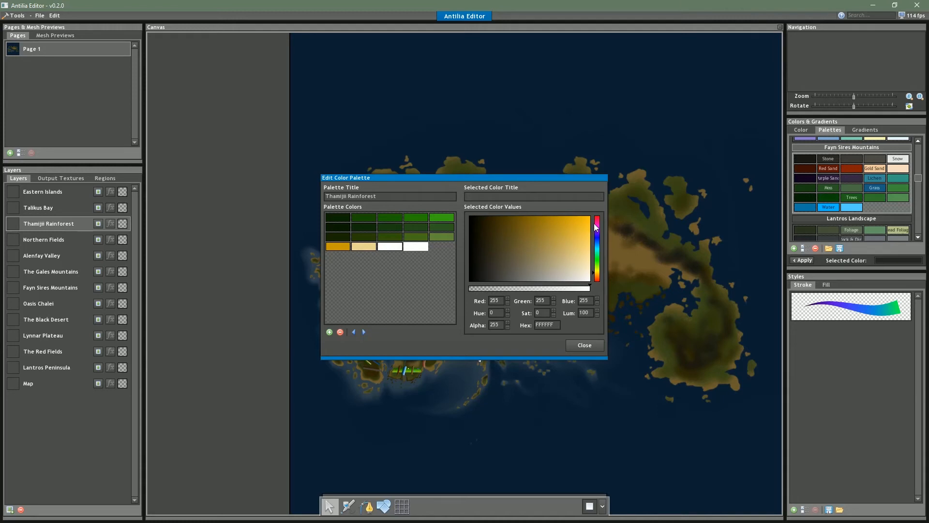
pyautogui.moveTo(595, 226); pyautogui.dragTo(595, 216)
pyautogui.click(580, 217)
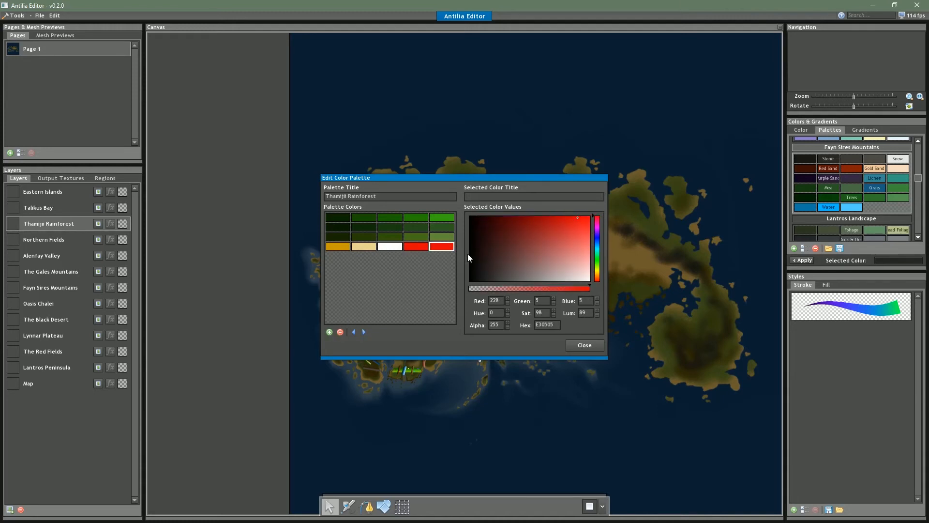
pyautogui.moveTo(592, 229); pyautogui.dragTo(599, 230)
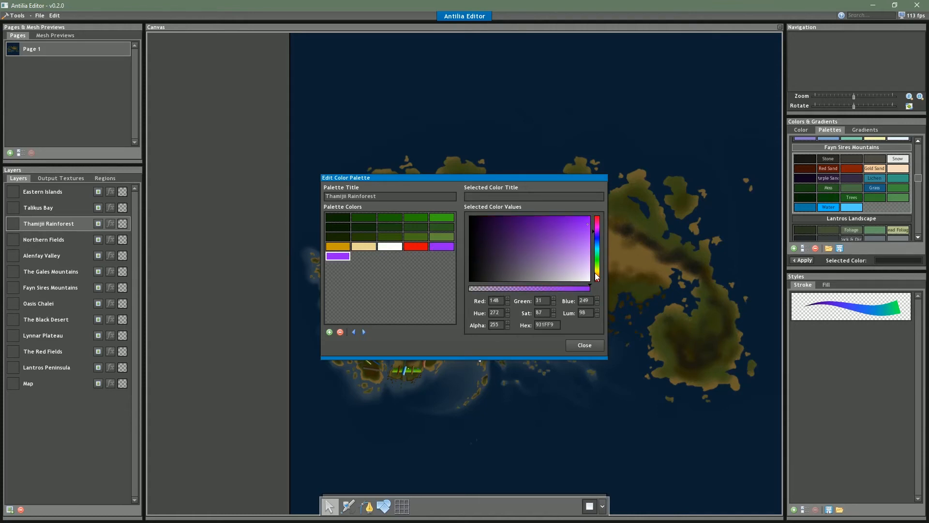
pyautogui.click(596, 273)
pyautogui.moveTo(586, 268); pyautogui.dragTo(496, 213)
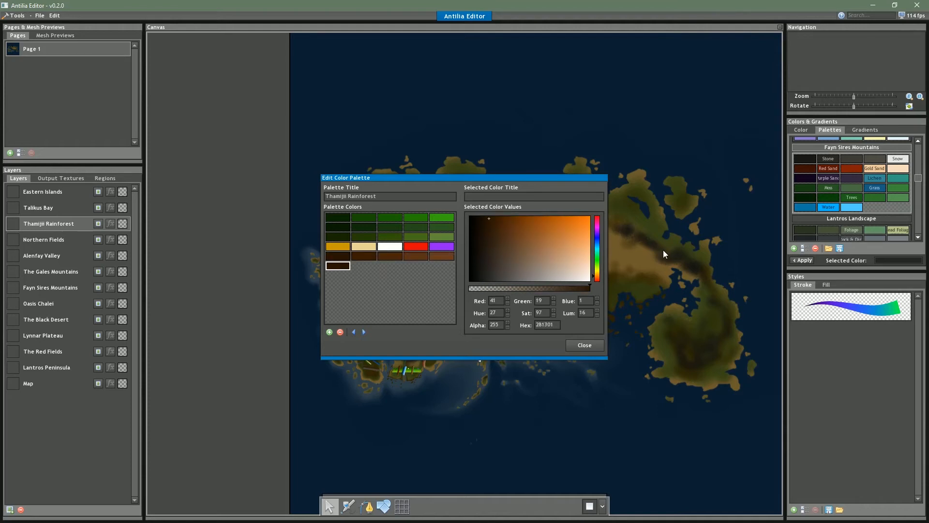
pyautogui.moveTo(597, 245); pyautogui.dragTo(597, 245)
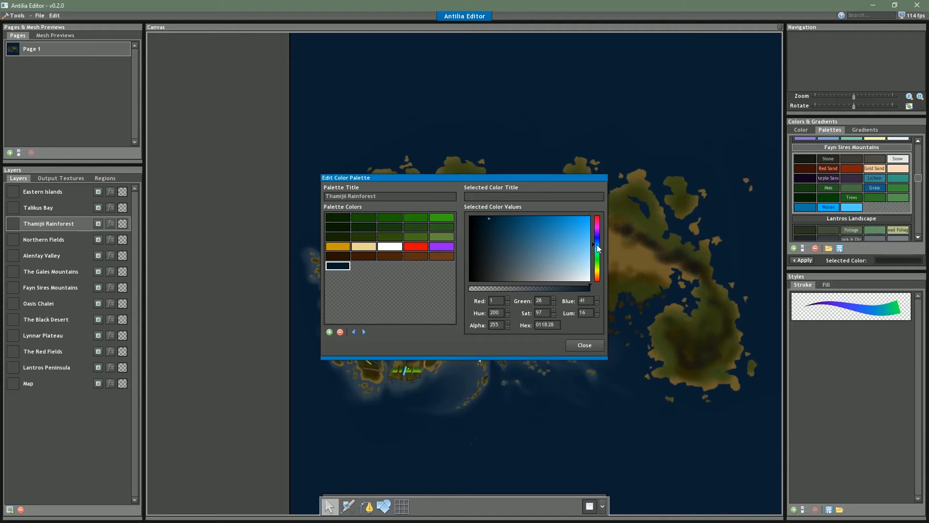
pyautogui.moveTo(597, 244); pyautogui.dragTo(598, 254)
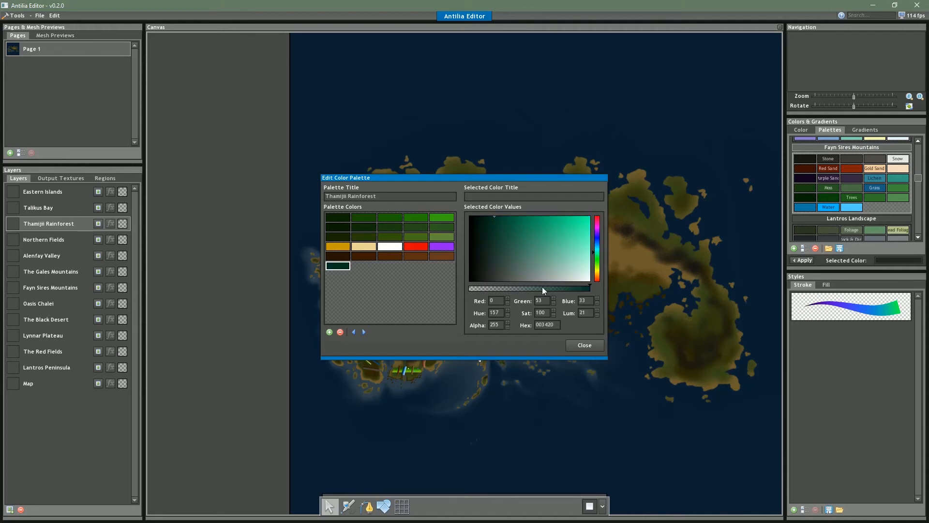
pyautogui.click(325, 332)
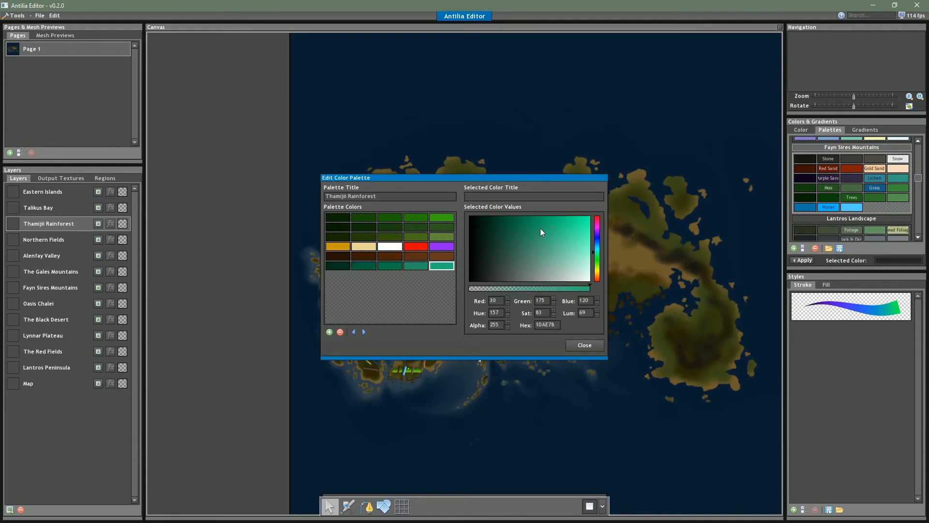
pyautogui.click(386, 268)
pyautogui.click(349, 268)
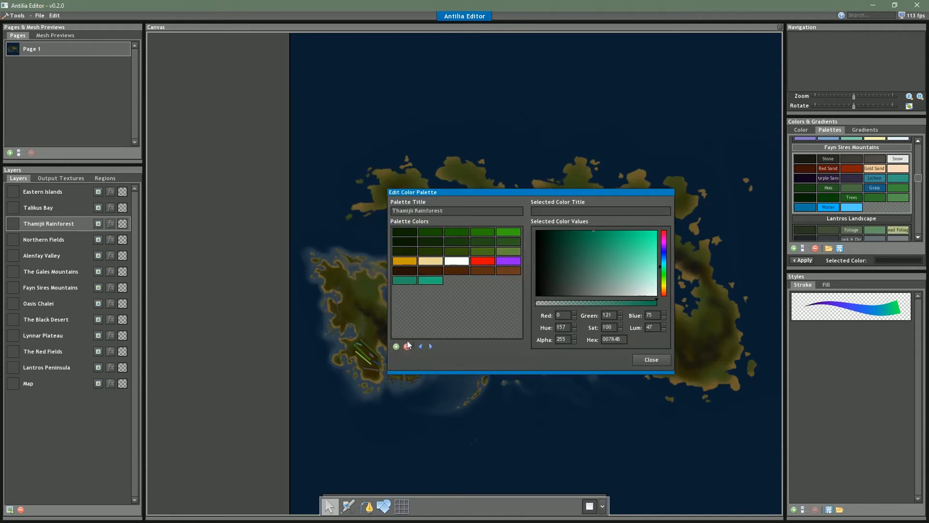
pyautogui.click(409, 284)
pyautogui.click(407, 347)
pyautogui.click(405, 280)
pyautogui.click(408, 347)
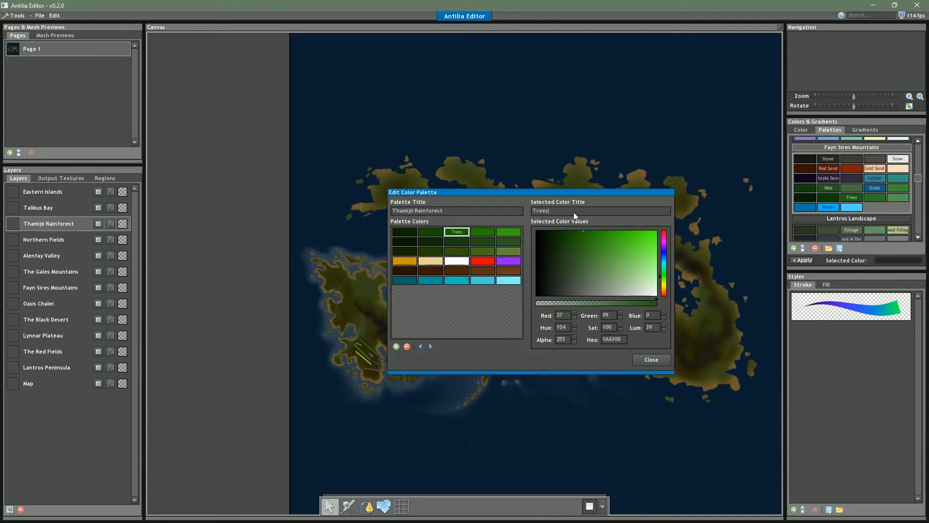
# Fill the sixth row with cyan shades from dark to light and title the middle swatches of the first three rows "Trees"
pyautogui.hotkey('shift', 'Left')
pyautogui.hotkey('shift', 'Left')
pyautogui.hotkey('shift', 'Left')
pyautogui.hotkey('shift', 'Left')
pyautogui.hotkey('shift', 'Left')
pyautogui.hotkey('ctrl', 'c')
pyautogui.click(457, 242)
pyautogui.click(572, 211)
pyautogui.hotkey('ctrl', 'v')
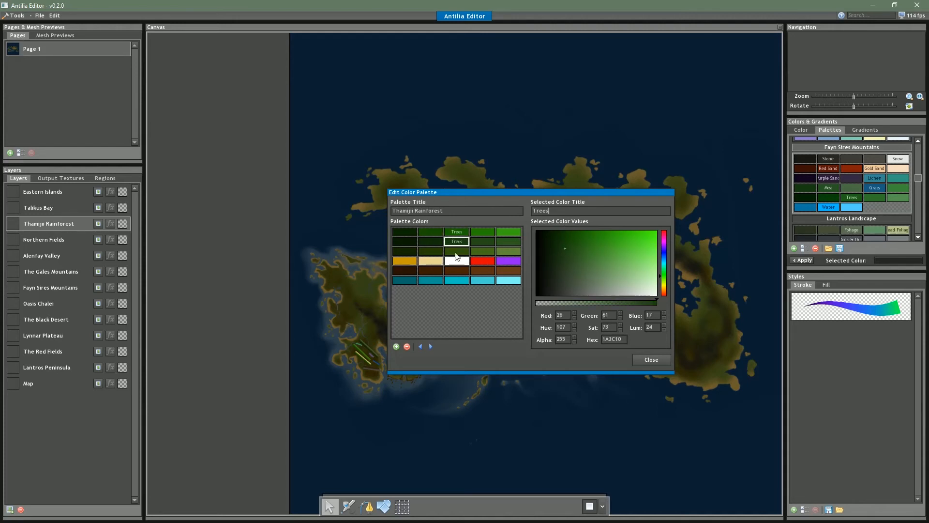
pyautogui.click(448, 251)
pyautogui.click(577, 213)
pyautogui.hotkey('ctrl', 'v')
# Title the middle swatches of the fourth, fifth and sixth rows "Flowers", "Bark" and "Water"
pyautogui.write('Flowers')
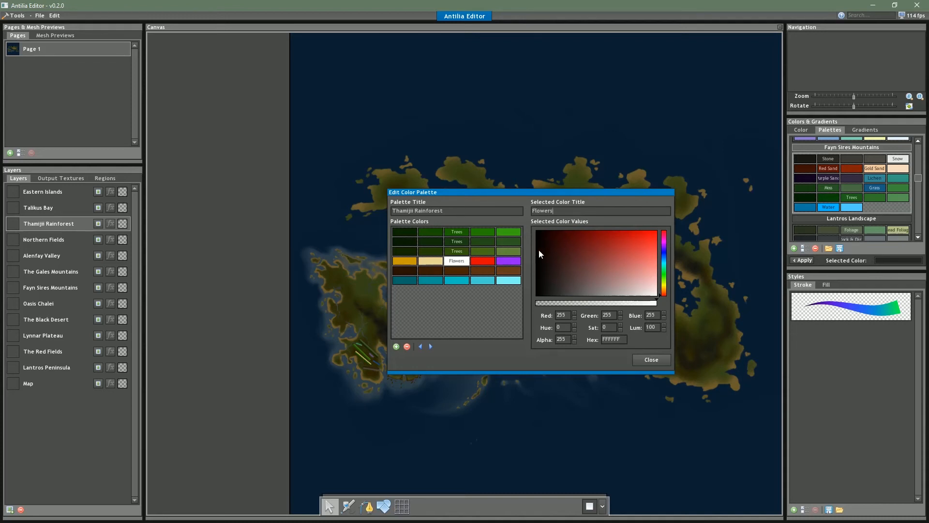
pyautogui.click(463, 272)
pyautogui.write('Bark')
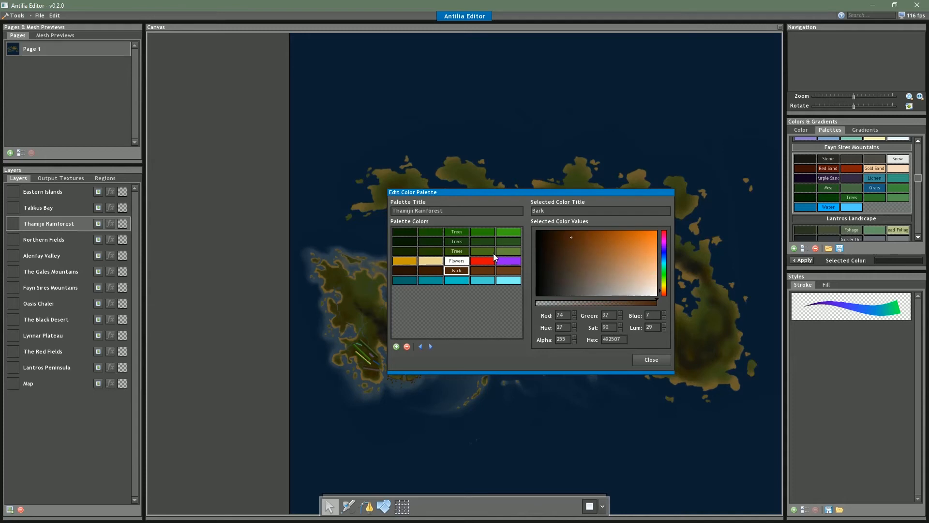
pyautogui.click(457, 280)
pyautogui.write('Was')
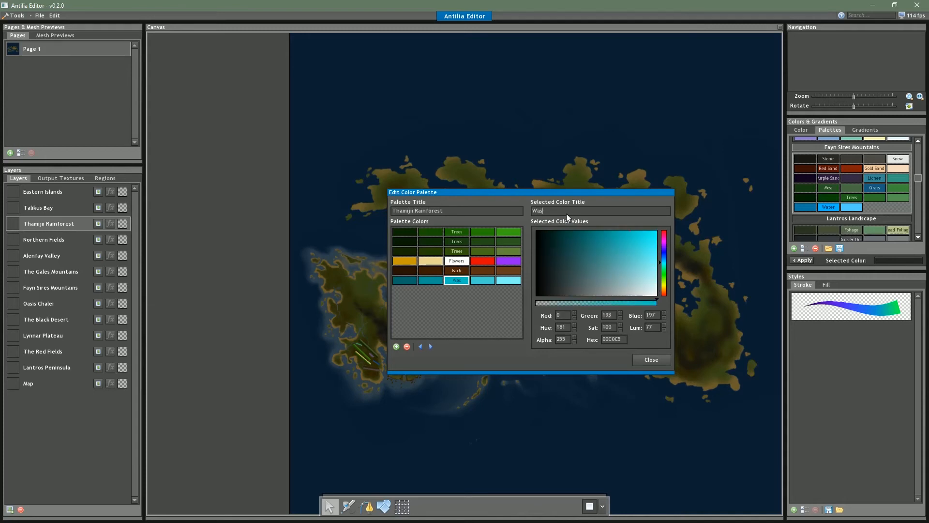
pyautogui.press('BackSpace')
pyautogui.write('ter')
# Shift the sixth row's swatches after the first one toward teal, setting the Water swatch to 00C4AD
pyautogui.click(434, 283)
pyautogui.click(413, 280)
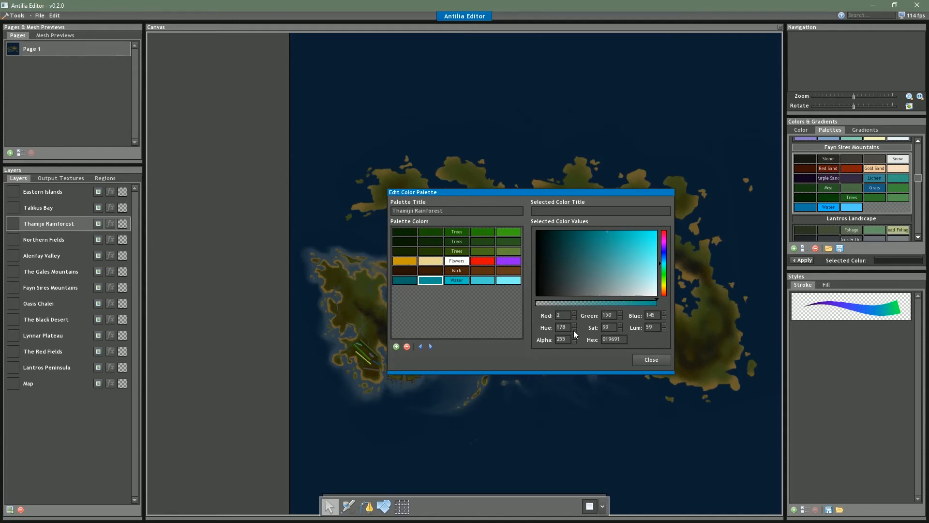
pyautogui.click(462, 280)
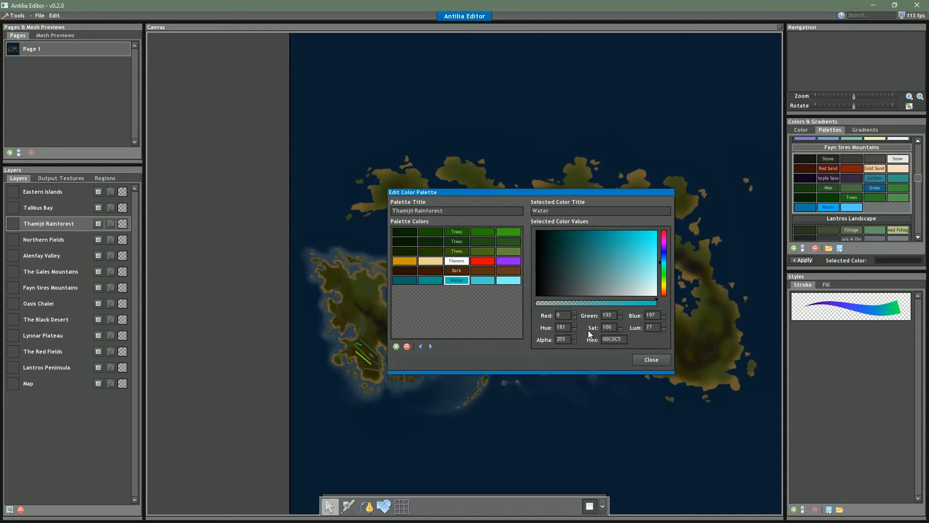
pyautogui.click(485, 281)
pyautogui.click(461, 282)
pyautogui.click(431, 283)
pyautogui.click(461, 281)
pyautogui.click(405, 280)
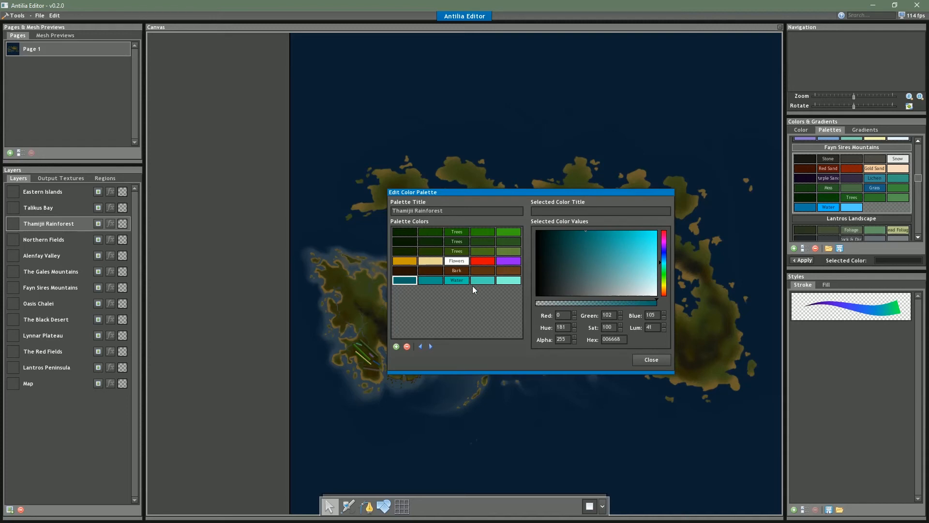
pyautogui.click(508, 282)
pyautogui.click(463, 281)
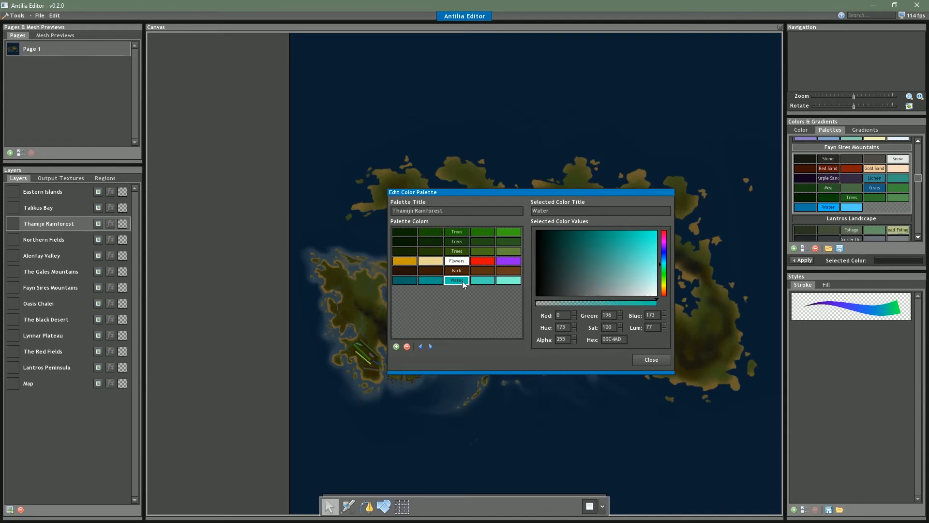
pyautogui.click(409, 282)
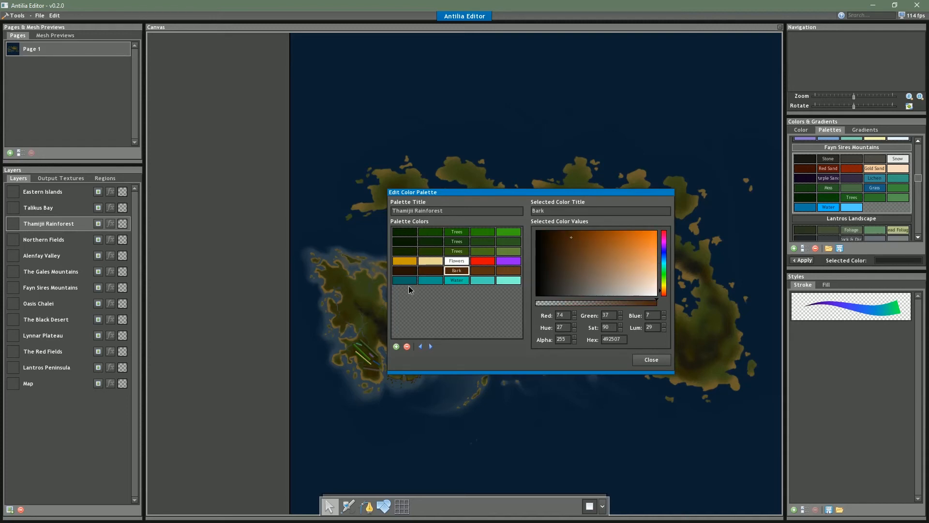
# Add a seventh-row swatch and recolor it a very dark reddish brown, 240A03
pyautogui.click(397, 346)
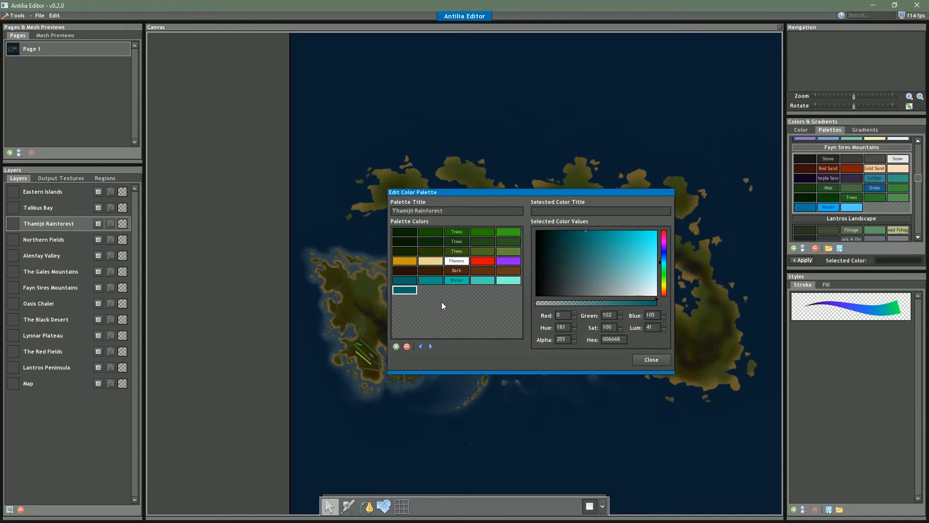
pyautogui.moveTo(665, 293); pyautogui.dragTo(668, 299)
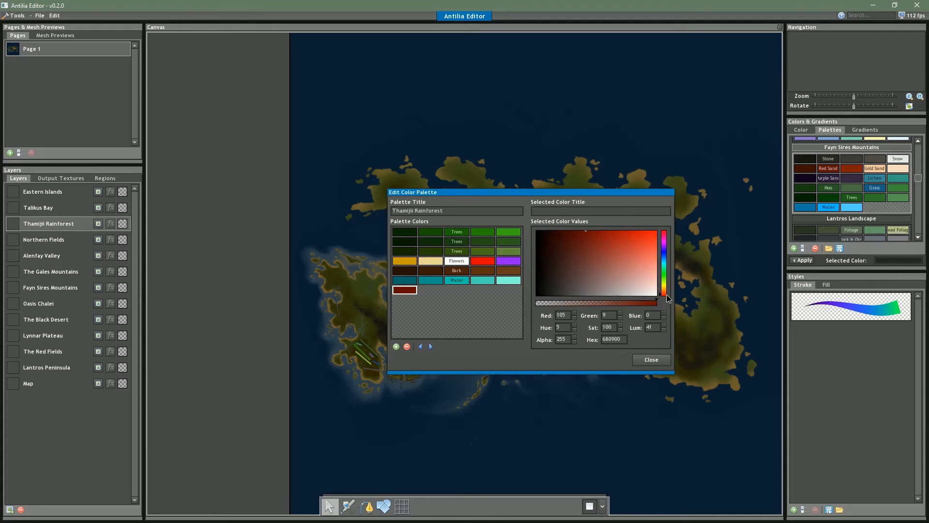
pyautogui.click(553, 238)
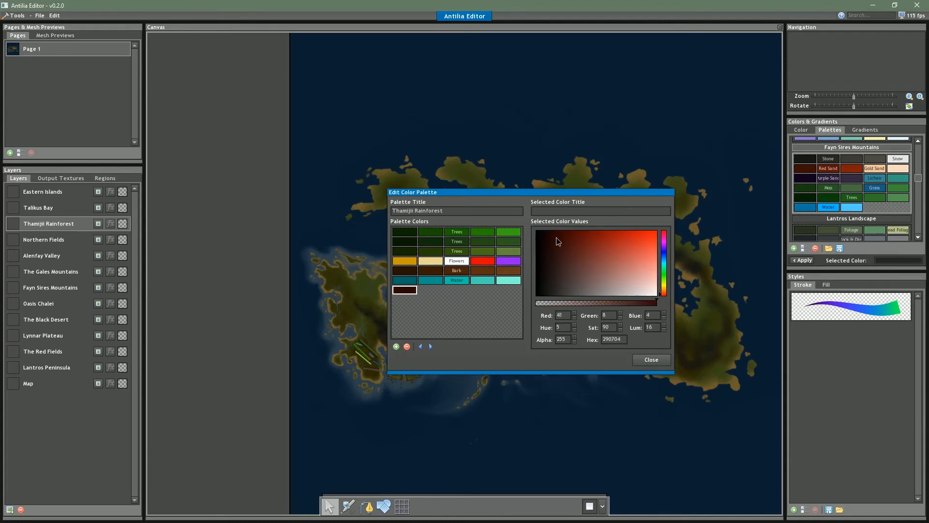
pyautogui.click(664, 294)
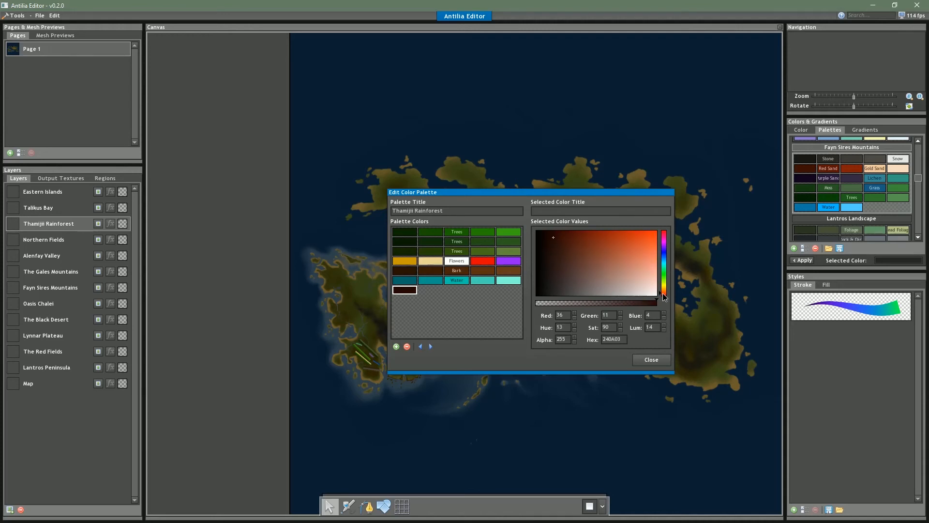
# Add four more reddish-brown swatches to the seventh row, each slightly lighter than the one before
pyautogui.click(396, 347)
pyautogui.click(558, 241)
pyautogui.click(396, 346)
pyautogui.click(564, 243)
pyautogui.click(396, 346)
pyautogui.click(570, 247)
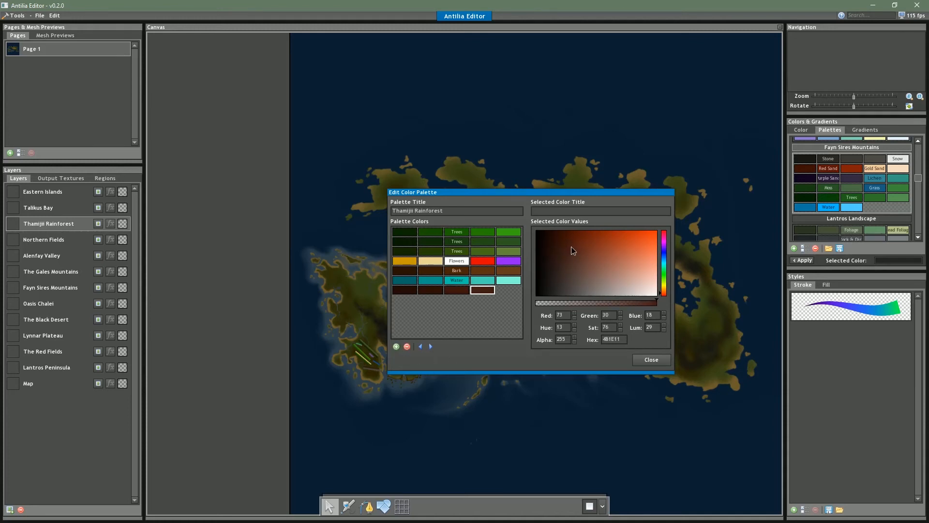
pyautogui.click(397, 347)
pyautogui.click(576, 252)
# Title the middle swatch of the seventh row "Dirt"
pyautogui.click(458, 292)
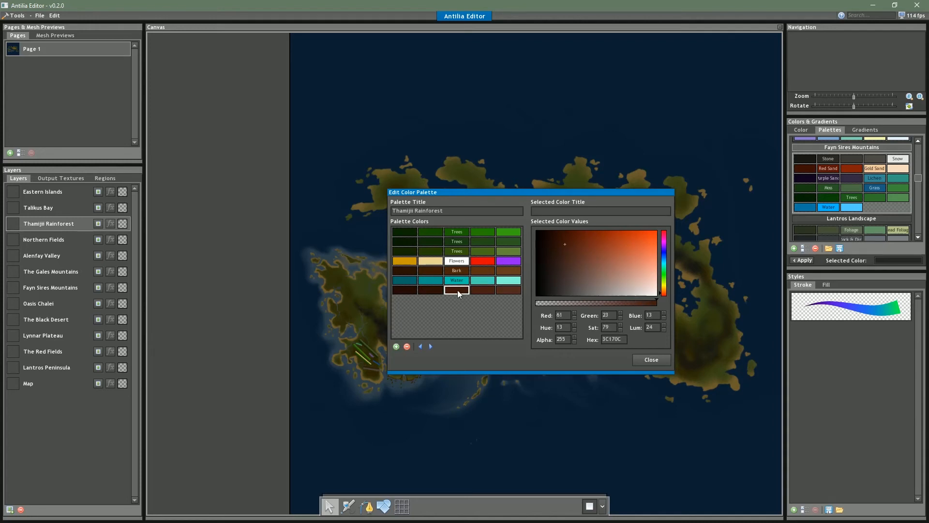
pyautogui.click(572, 213)
pyautogui.write('Rock & Dirt')
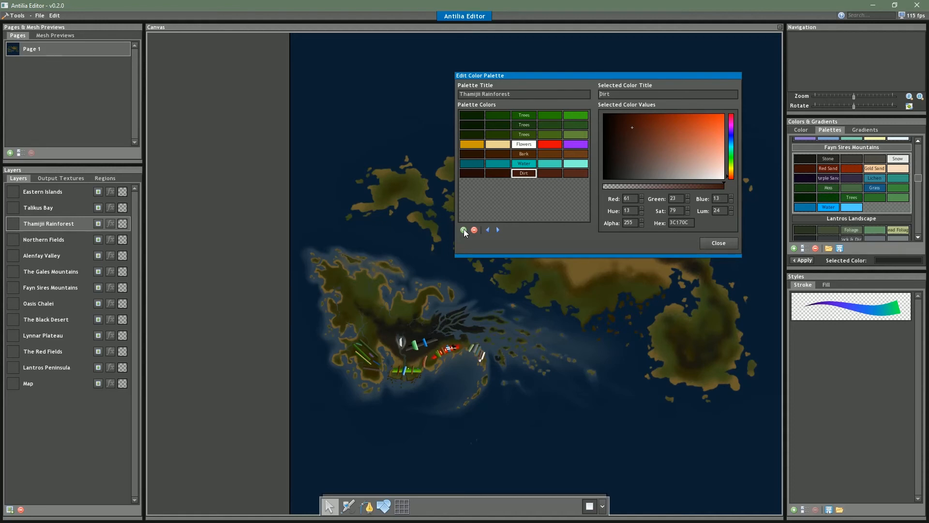
# Add an eighth row of warm grays from dark to light with its middle swatch titled "Rock"
pyautogui.click(464, 230)
pyautogui.click(631, 174)
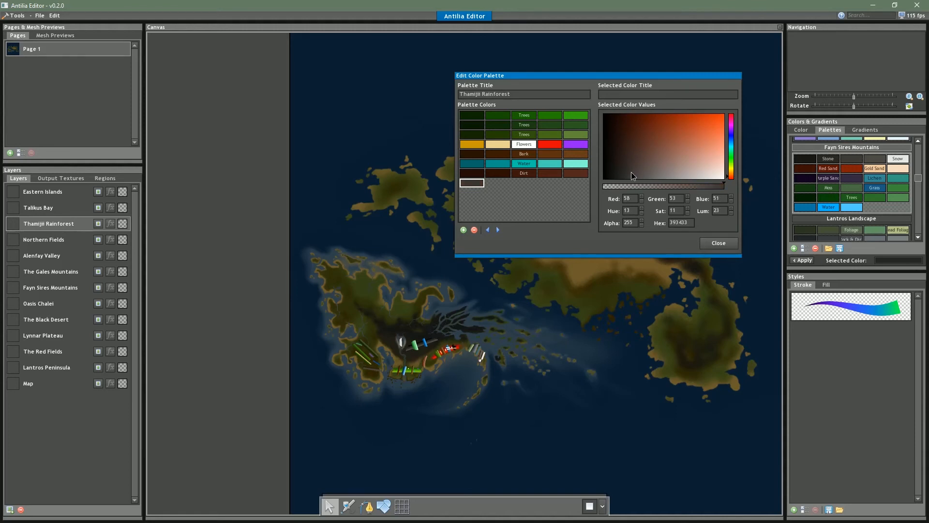
pyautogui.click(633, 172)
pyautogui.click(630, 173)
pyautogui.click(463, 230)
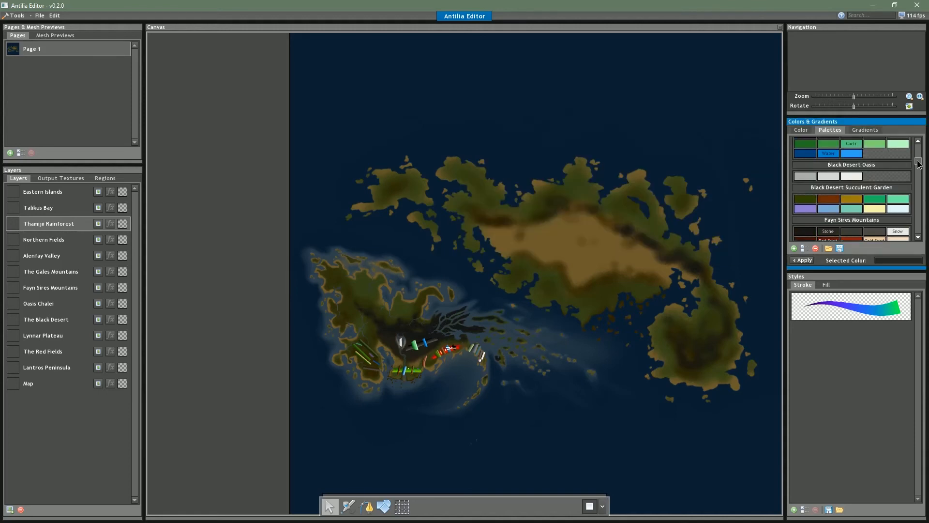
# Select the Northern Fields layer, then create a new palette titled "Northern Fields" with a first swatch
pyautogui.moveTo(919, 163); pyautogui.dragTo(919, 222)
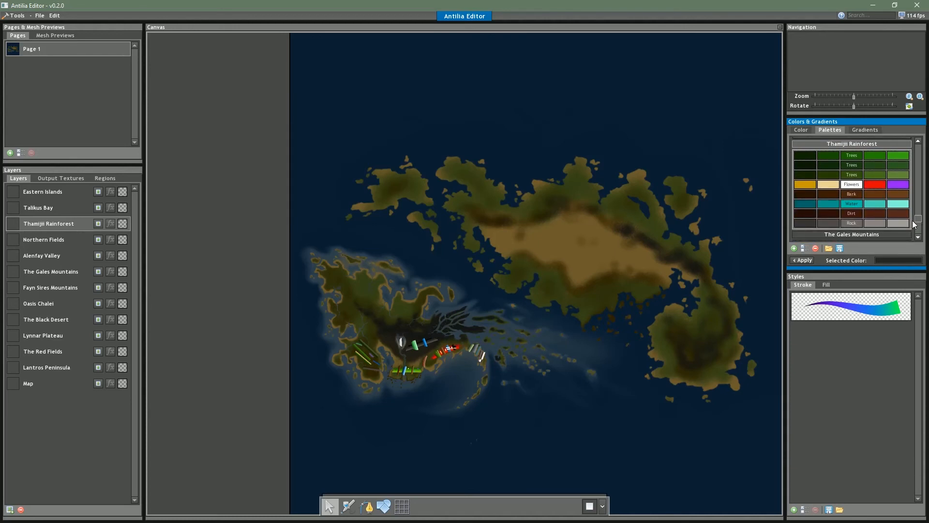
pyautogui.moveTo(918, 219); pyautogui.dragTo(919, 152)
pyautogui.click(793, 247)
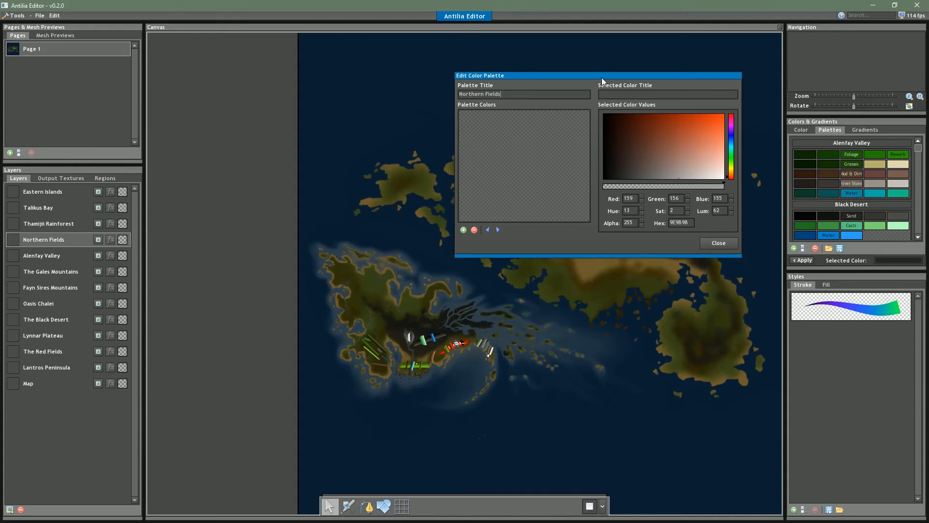
pyautogui.click(464, 230)
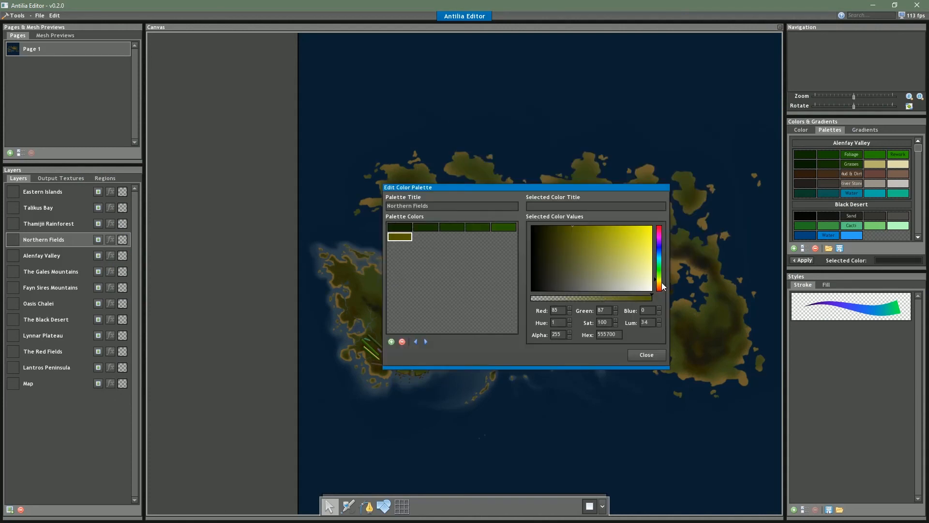
# Build the first row of dark greens with its middle swatch titled "Grasses" and a second row of golden wheat tones from dark to pale
pyautogui.click(662, 284)
pyautogui.click(599, 240)
pyautogui.moveTo(594, 219); pyautogui.dragTo(603, 218)
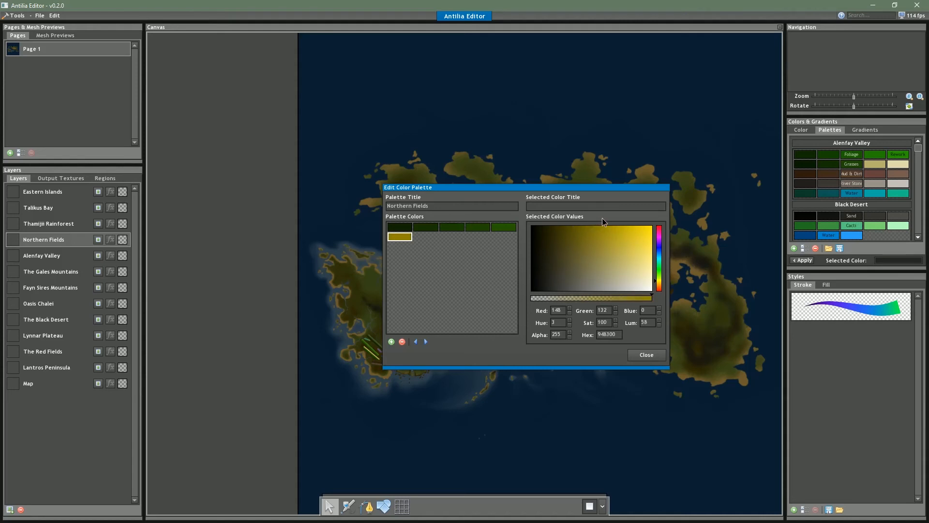
pyautogui.click(660, 283)
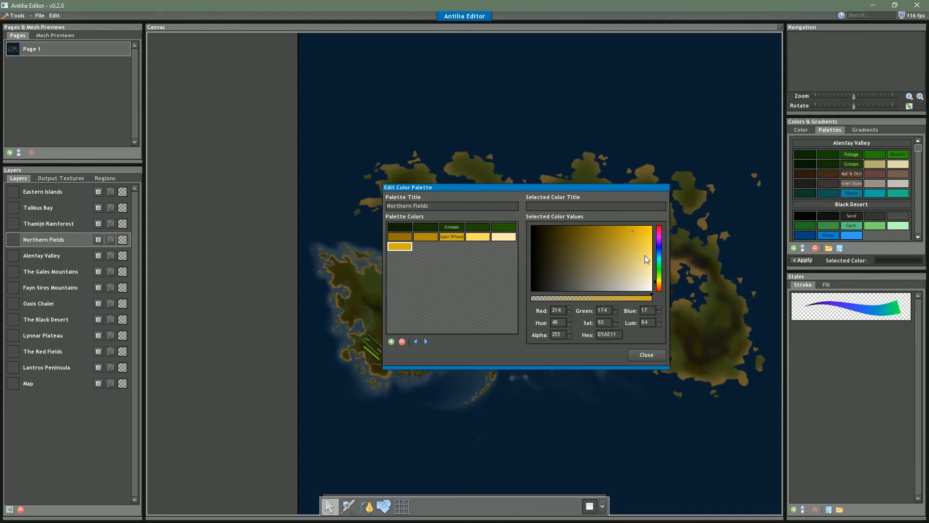
# Start a third row with three green swatches, each slightly lighter than the one before
pyautogui.click(661, 269)
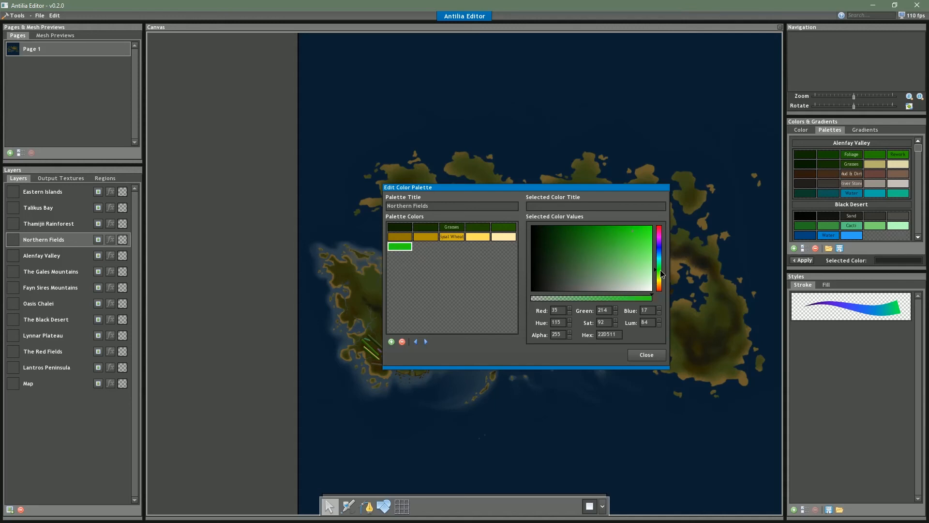
pyautogui.moveTo(629, 236); pyautogui.dragTo(561, 226)
pyautogui.click(392, 342)
pyautogui.click(568, 226)
pyautogui.moveTo(564, 224); pyautogui.dragTo(575, 223)
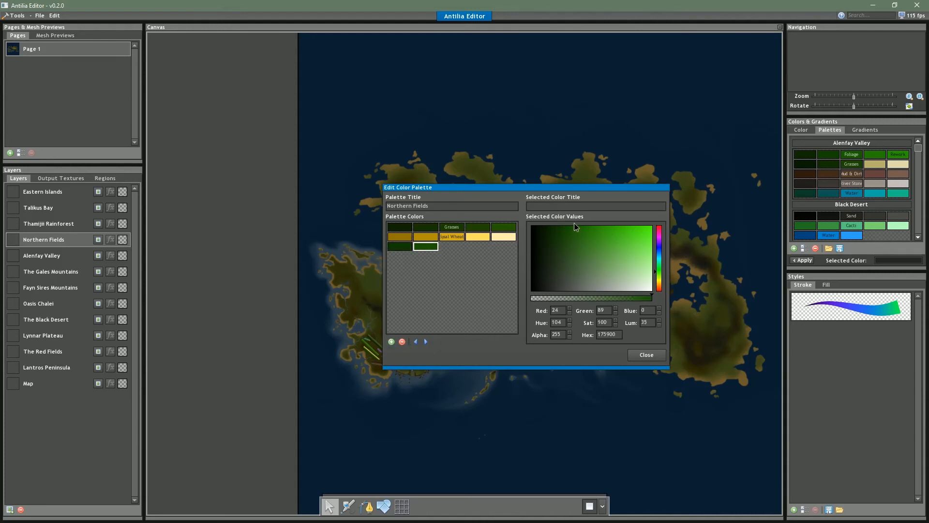
pyautogui.click(392, 341)
pyautogui.click(576, 226)
# Darken the first green swatch of the third row and compare it with the two greens beside it
pyautogui.click(409, 246)
pyautogui.click(553, 224)
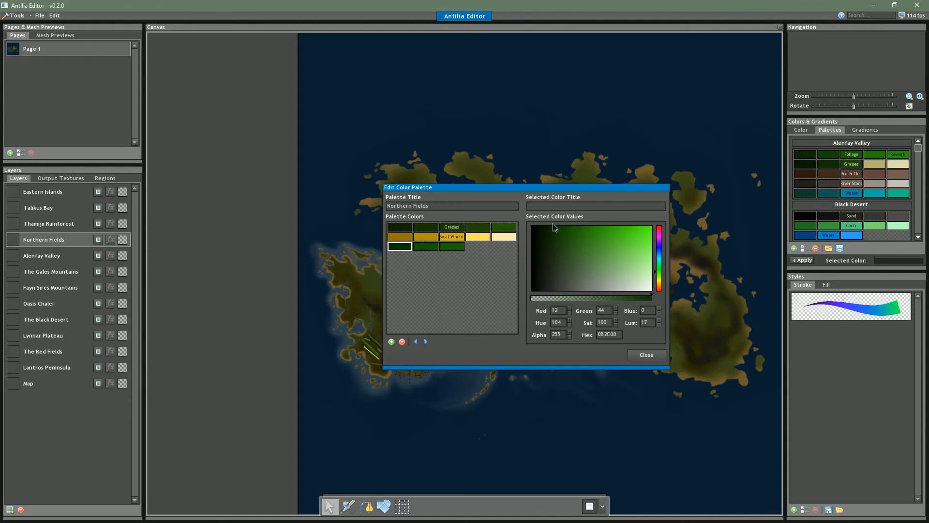
pyautogui.click(434, 247)
pyautogui.click(451, 247)
# Complete the third row with a dark gray fourth swatch and a light gray fifth swatch
pyautogui.click(391, 342)
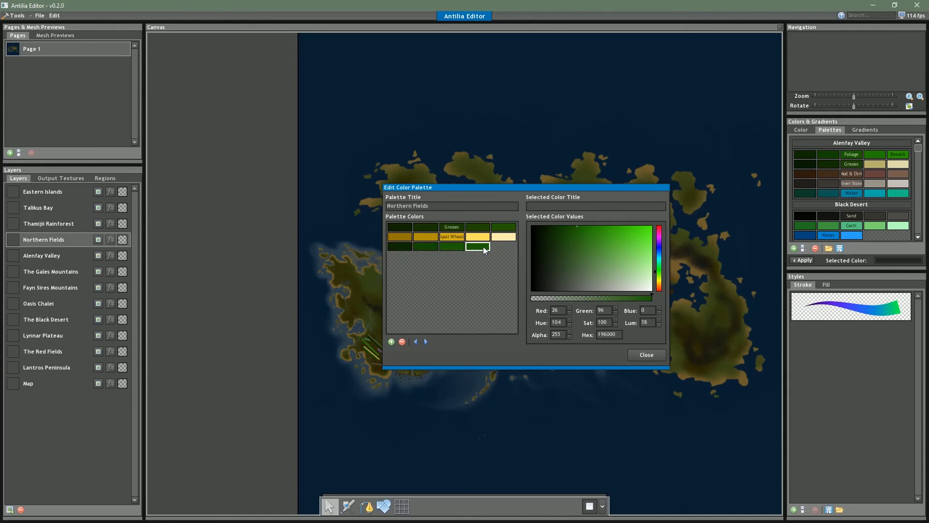
pyautogui.moveTo(578, 276); pyautogui.dragTo(547, 292)
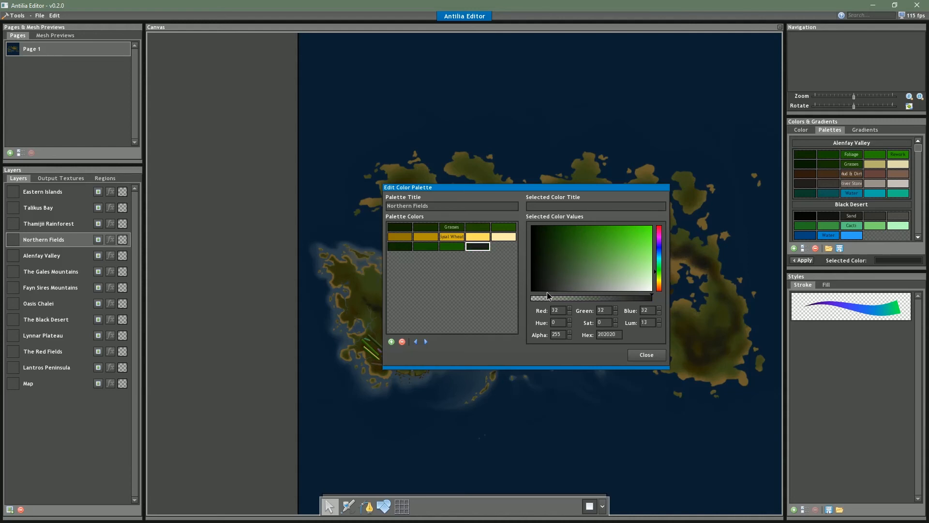
pyautogui.click(391, 341)
pyautogui.moveTo(556, 287); pyautogui.dragTo(637, 299)
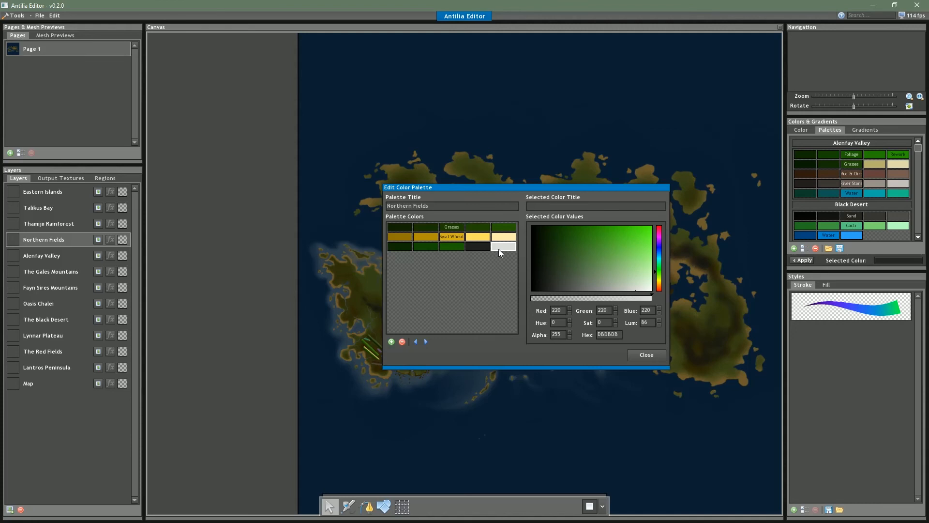
# Tint the dark gray fourth swatch of the third row to a very dark muted green
pyautogui.click(476, 248)
pyautogui.click(460, 247)
pyautogui.click(412, 248)
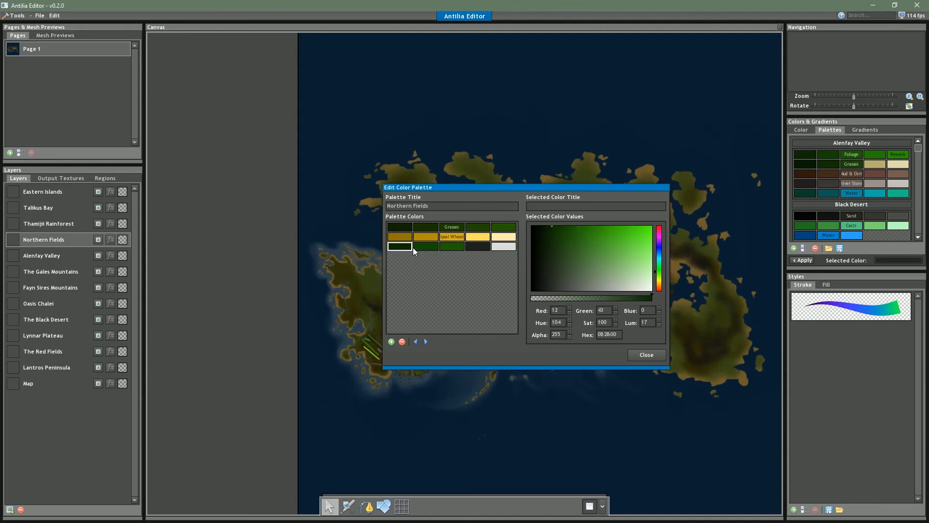
pyautogui.click(477, 247)
pyautogui.click(557, 267)
pyautogui.click(453, 249)
pyautogui.click(476, 248)
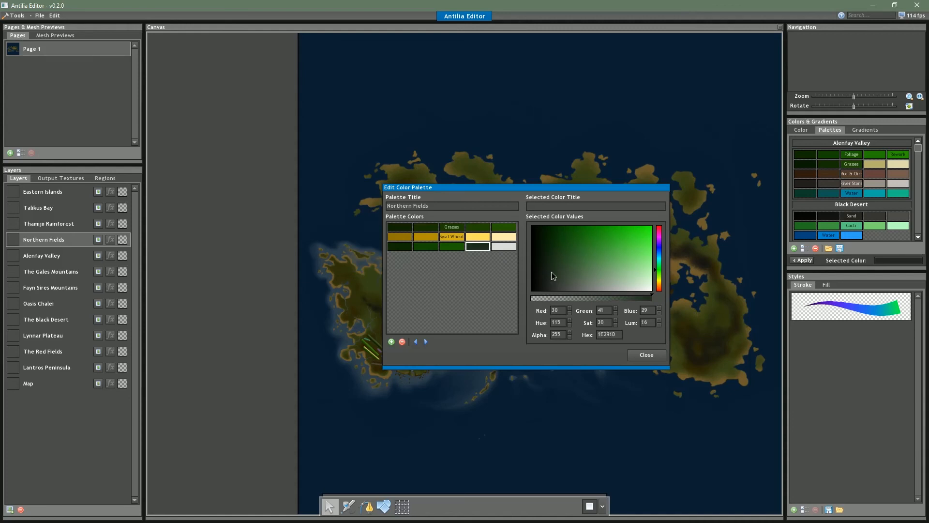
# Title the middle swatch of the third row "Rice" and darken the row's fourth swatch further
pyautogui.click(442, 249)
pyautogui.click(425, 248)
pyautogui.click(406, 249)
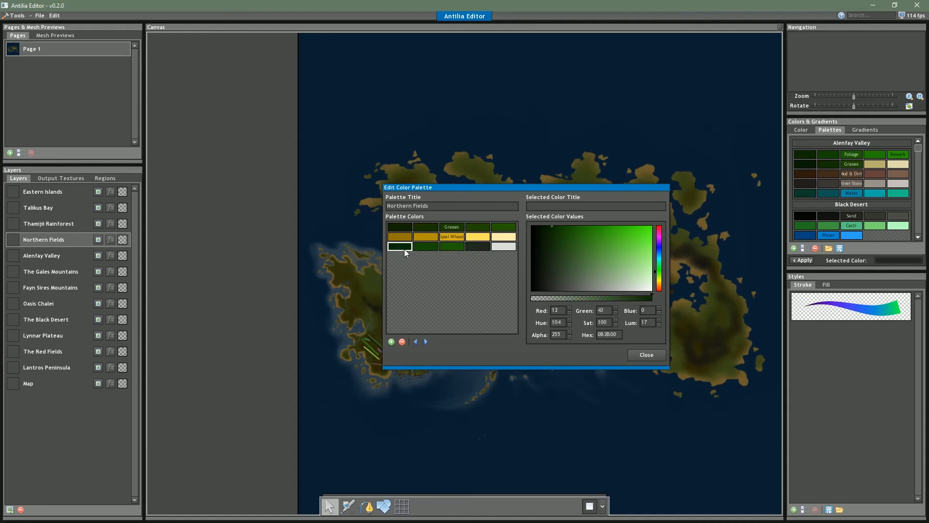
pyautogui.click(477, 246)
pyautogui.click(475, 265)
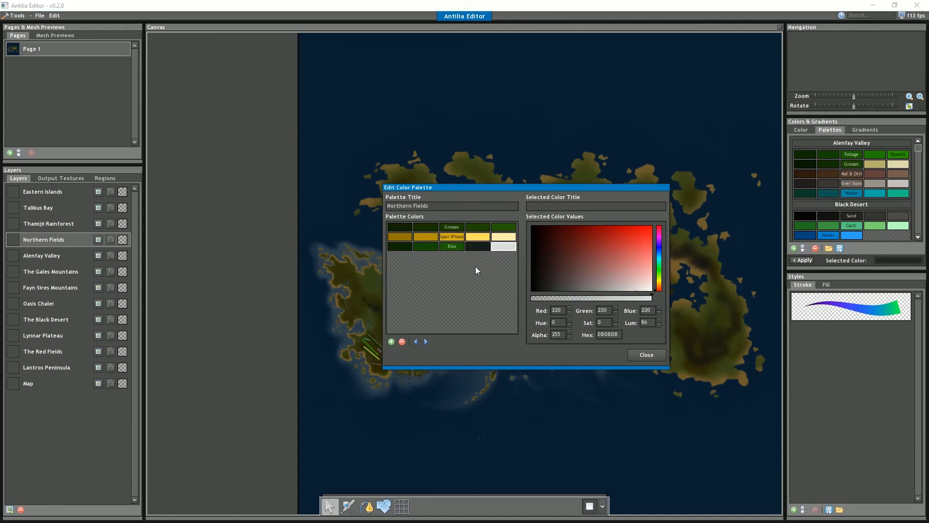
pyautogui.click(502, 249)
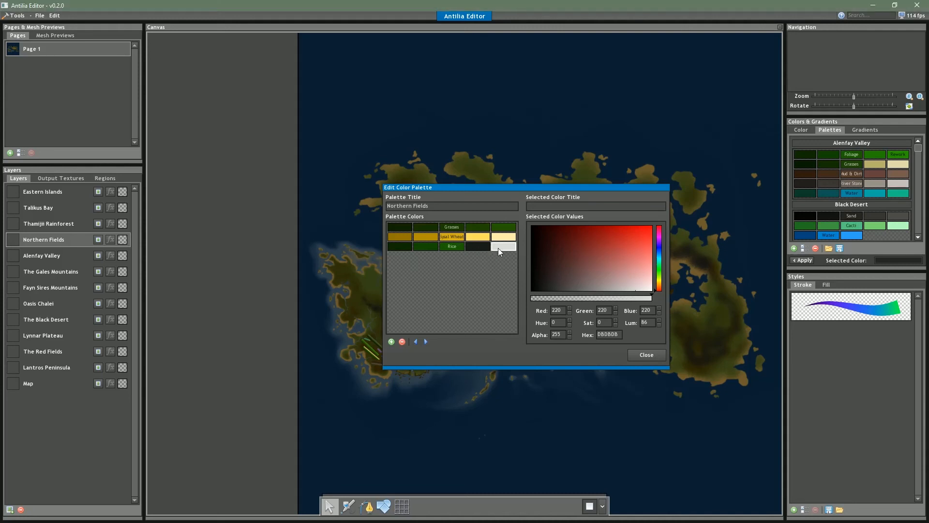
# Start a fourth row with four brown swatches, from near-black brown to a lighter gray-brown
pyautogui.click(392, 342)
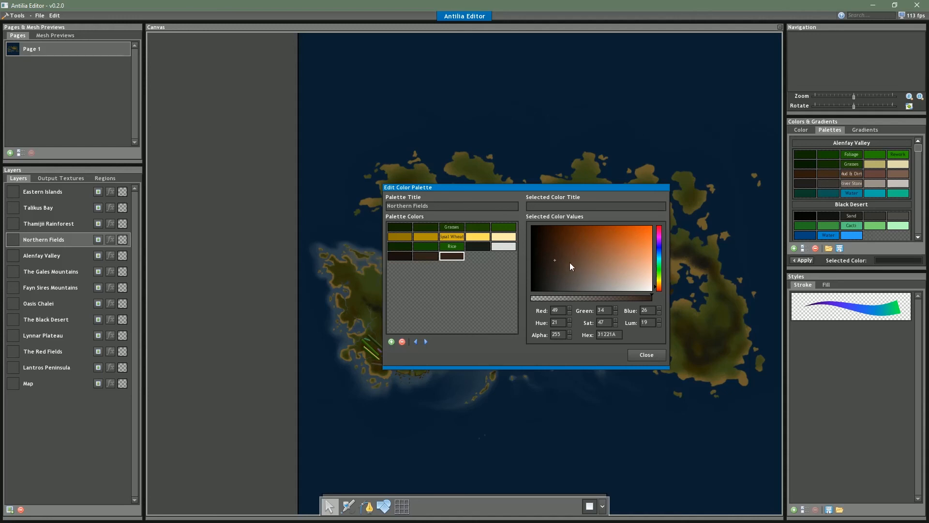
pyautogui.moveTo(571, 263); pyautogui.dragTo(571, 274)
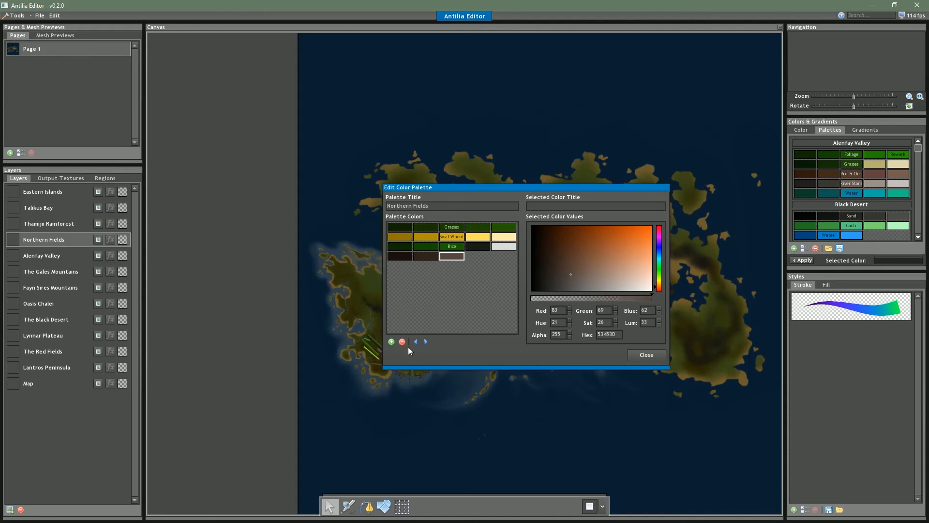
pyautogui.click(391, 342)
pyautogui.moveTo(576, 277); pyautogui.dragTo(579, 279)
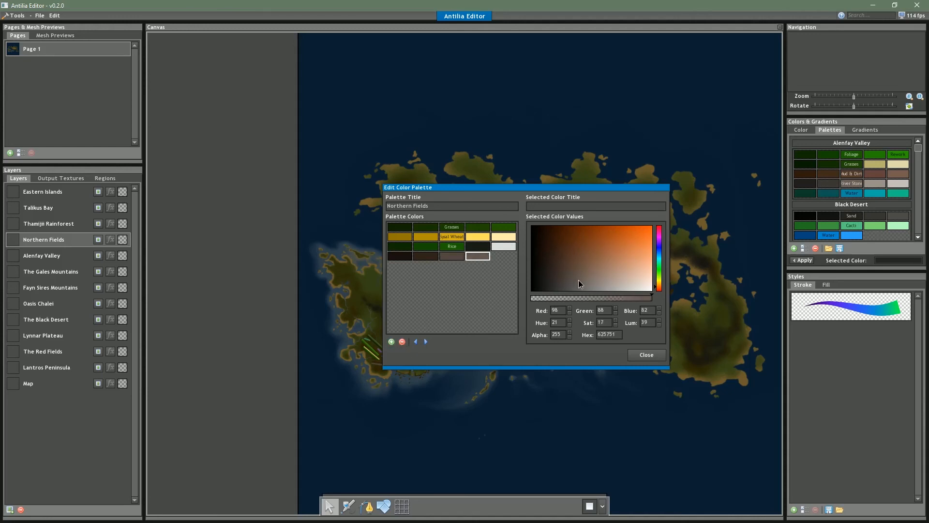
# Darken the fourth, third and second brown swatches of the fourth row
pyautogui.click(562, 277)
pyautogui.click(461, 258)
pyautogui.click(564, 277)
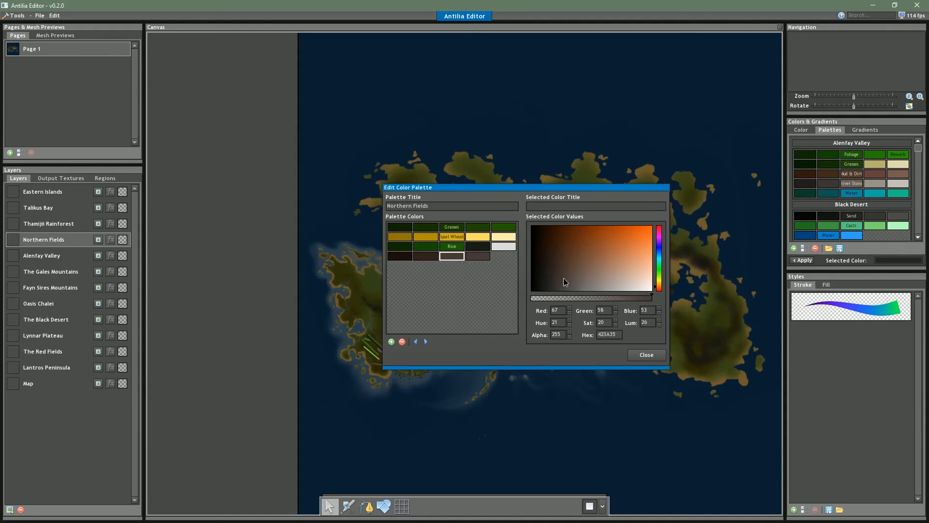
pyautogui.click(426, 256)
pyautogui.click(557, 272)
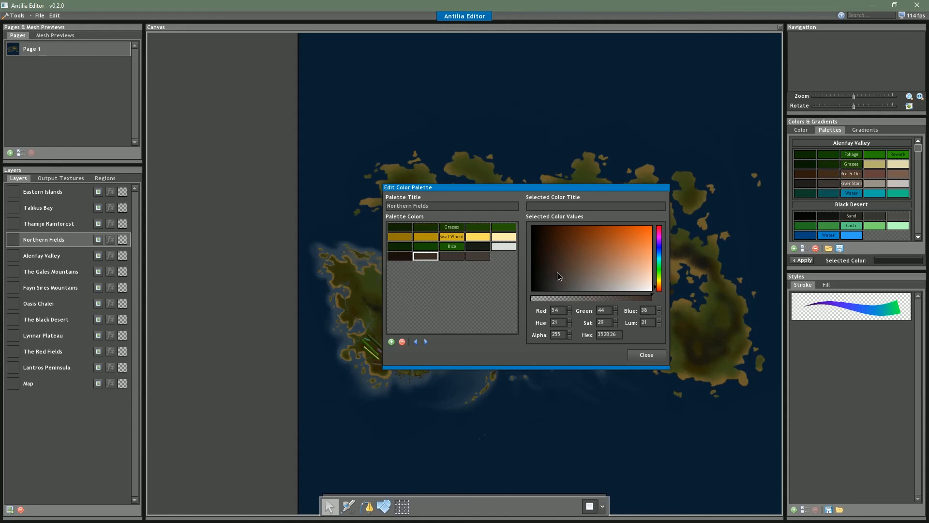
# Add a gray-brown fifth swatch to the fourth row and title its middle swatch "Thorn Bush"
pyautogui.click(400, 257)
pyautogui.click(479, 256)
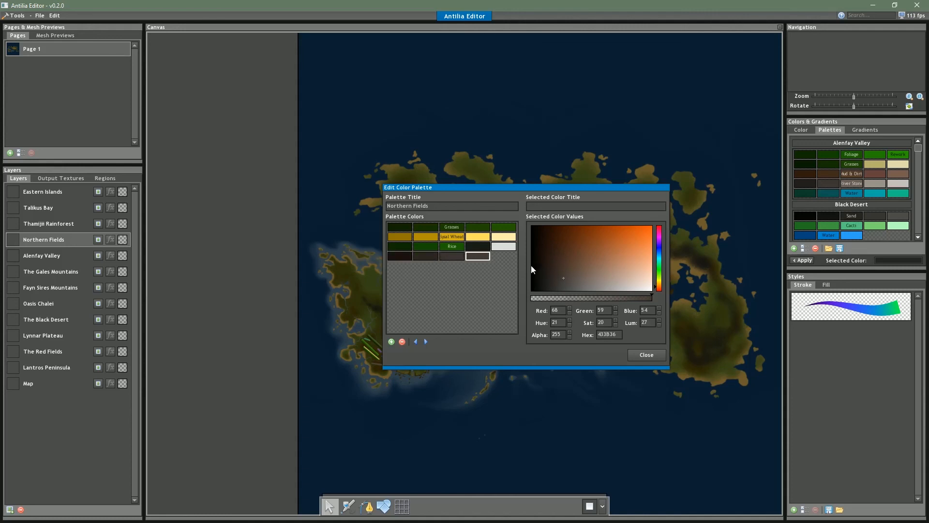
pyautogui.click(391, 342)
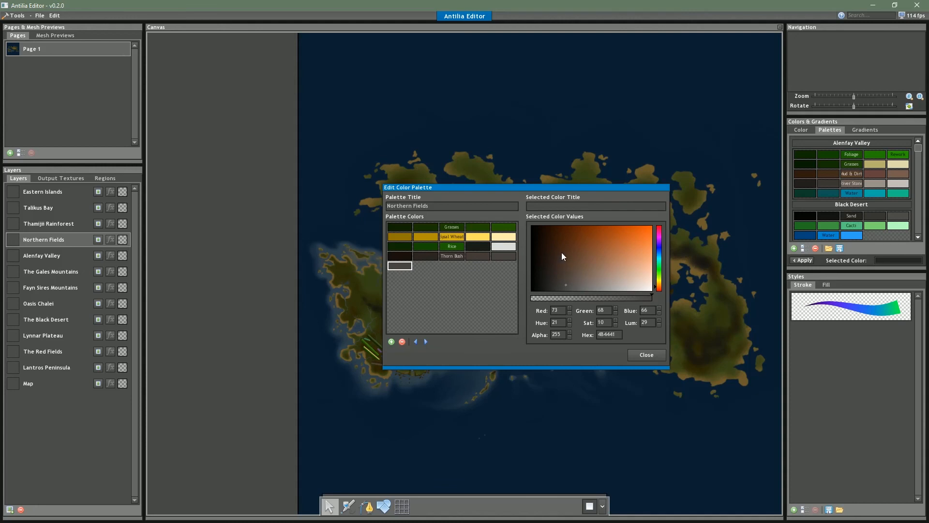
# Set the first swatch of the fifth row to a light pink
pyautogui.moveTo(648, 266); pyautogui.dragTo(599, 248)
pyautogui.click(659, 235)
pyautogui.moveTo(627, 273); pyautogui.dragTo(643, 266)
pyautogui.click(660, 232)
# Complete the fifth row with bright purple, blue, cyan and green swatches, giving the middle one a title
pyautogui.click(392, 342)
pyautogui.click(661, 285)
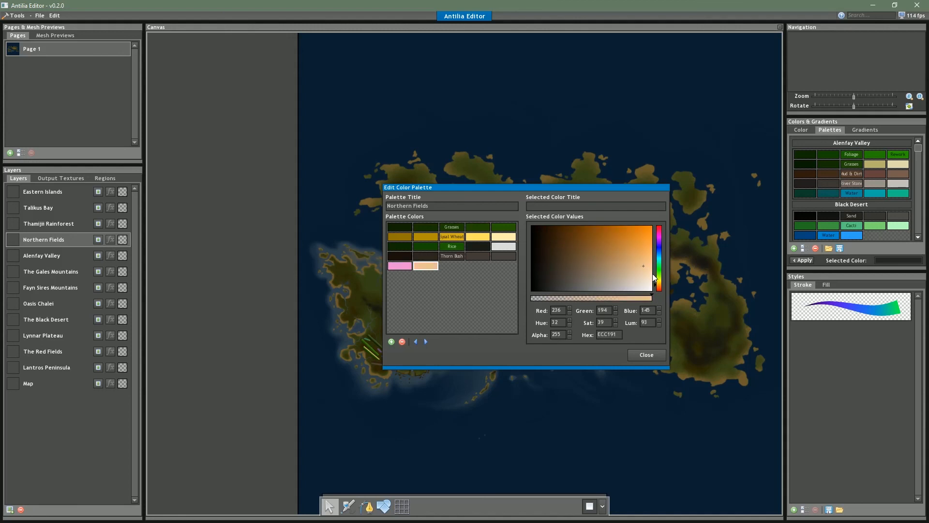
pyautogui.moveTo(658, 273); pyautogui.dragTo(660, 252)
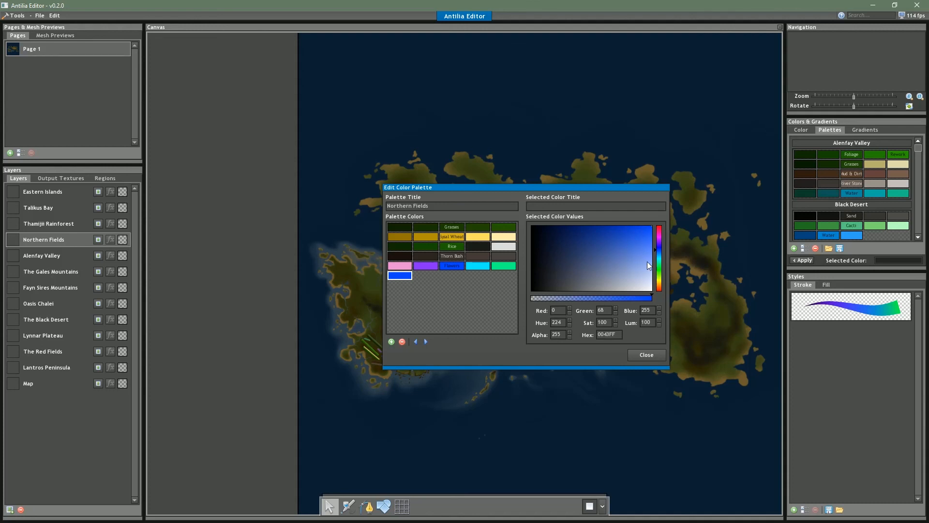
# Start a sixth row with olive-green swatches, then delete its second and third swatches
pyautogui.moveTo(654, 264)
pyautogui.mouseDown()
pyautogui.moveTo(658, 283)
pyautogui.moveTo(658, 269)
pyautogui.mouseUp()
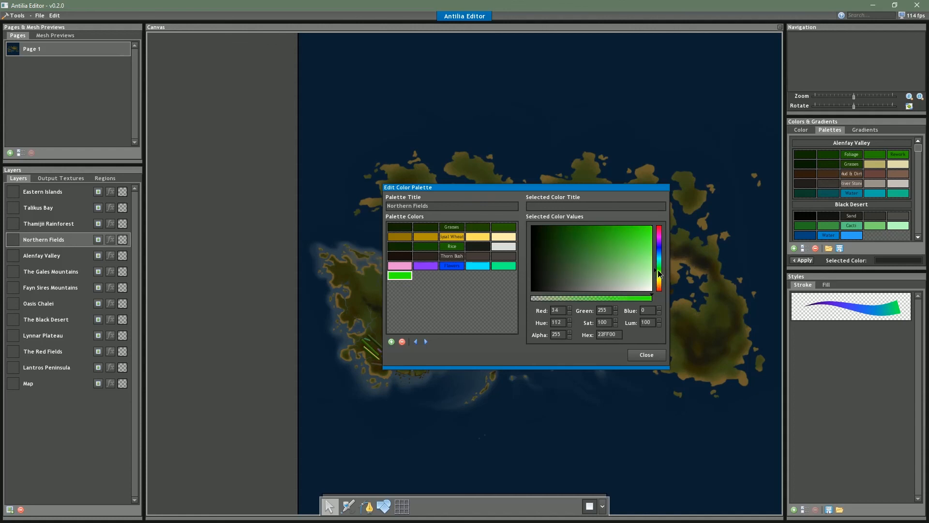
pyautogui.moveTo(589, 249); pyautogui.dragTo(587, 248)
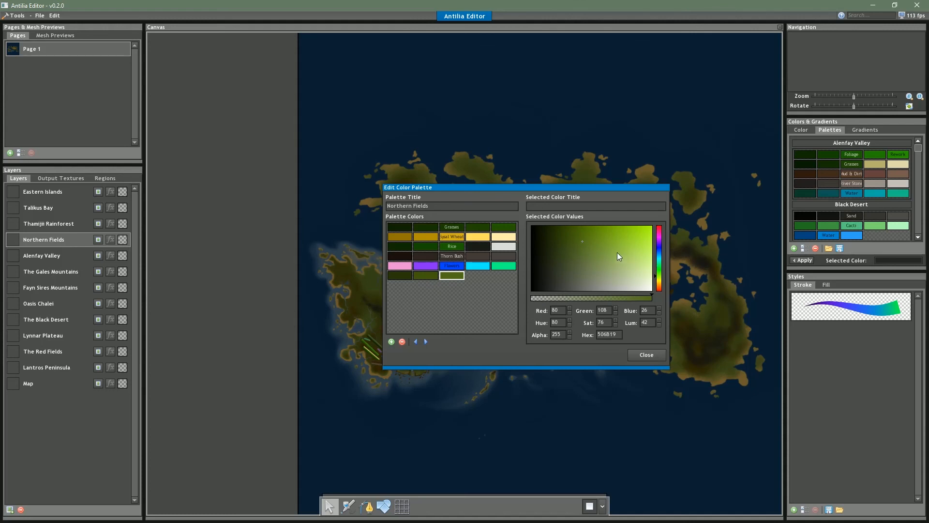
pyautogui.click(402, 343)
pyautogui.click(402, 342)
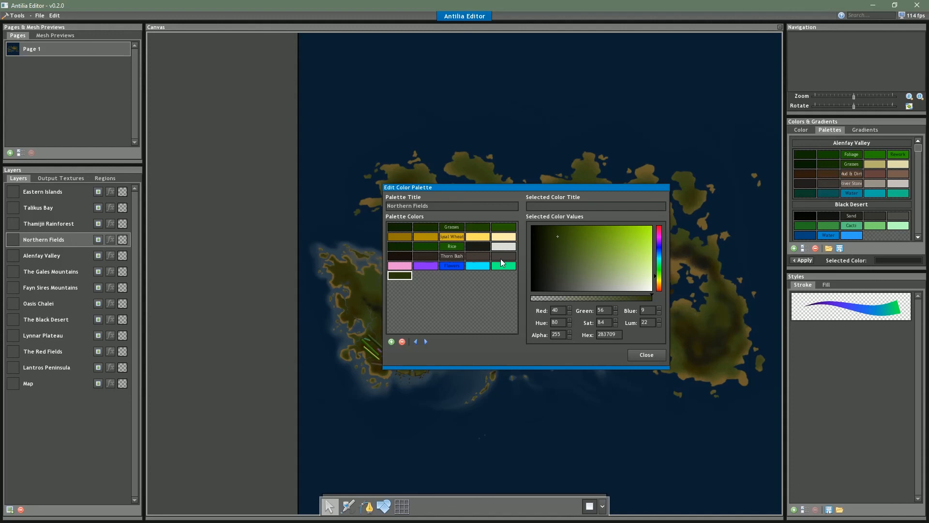
# Refill the sixth row with progressively lighter olive greens, ending in a pale yellow-green fifth swatch
pyautogui.click(391, 342)
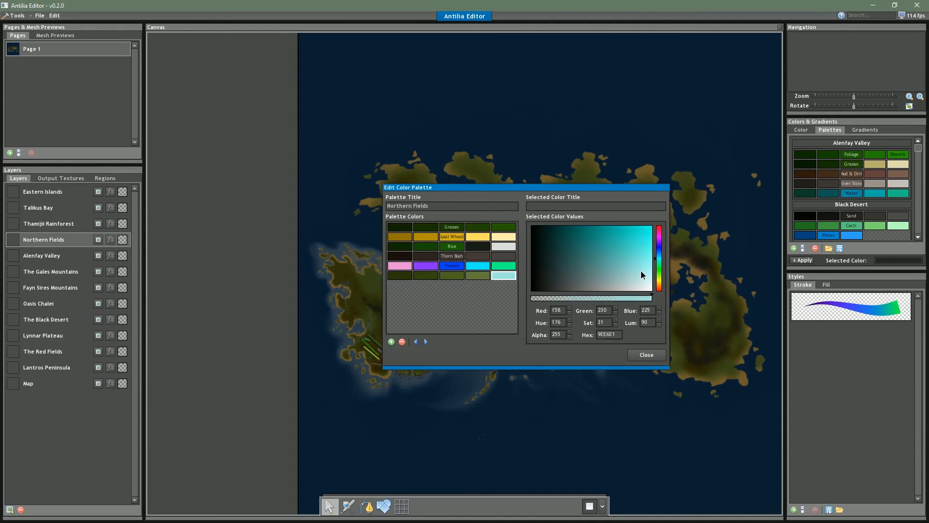
pyautogui.click(658, 272)
pyautogui.moveTo(657, 269); pyautogui.dragTo(659, 276)
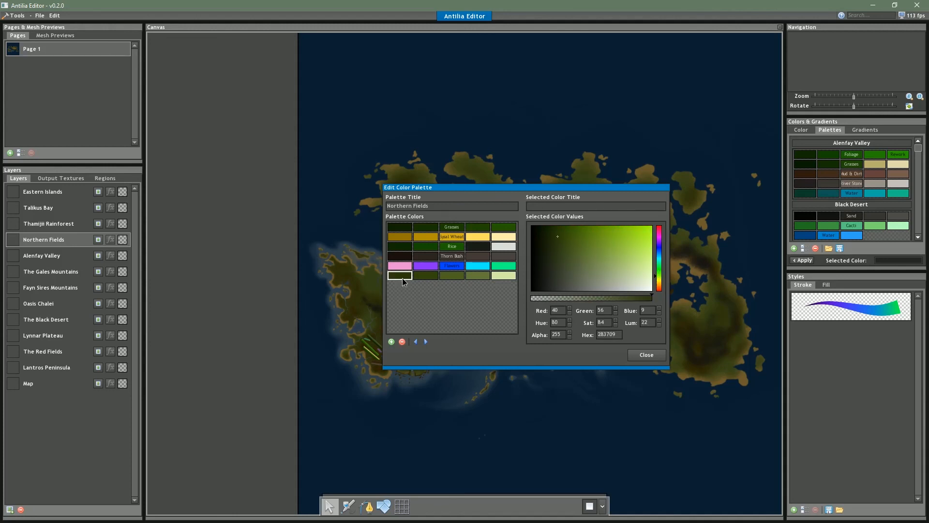
# Title the middle swatch of the sixth row "Water", recolor it green, and shift the first two swatches toward teal, the first to 0B624D
pyautogui.click(449, 275)
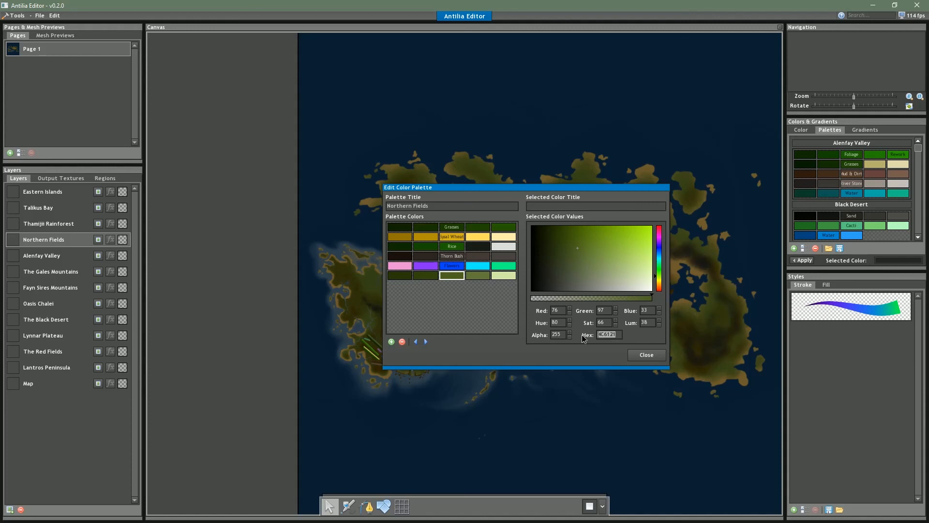
pyautogui.click(468, 276)
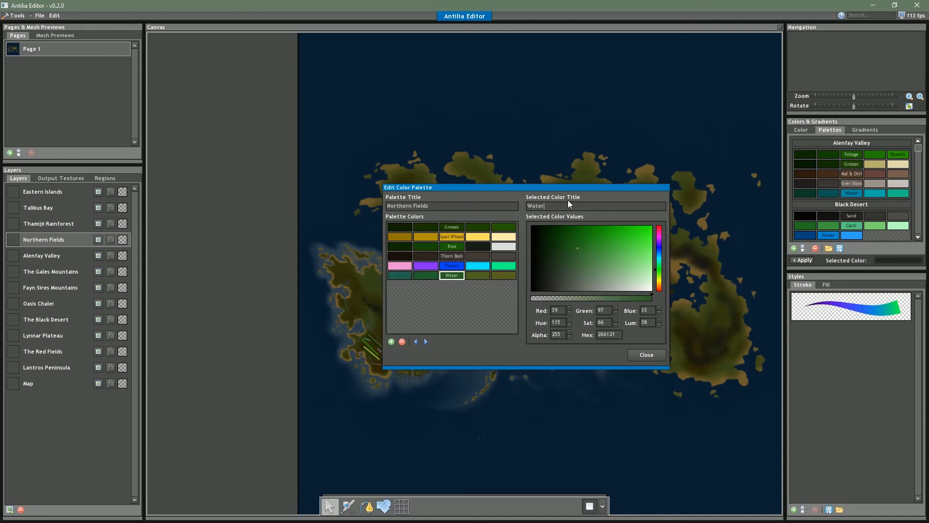
pyautogui.click(397, 276)
pyautogui.moveTo(579, 237); pyautogui.dragTo(579, 233)
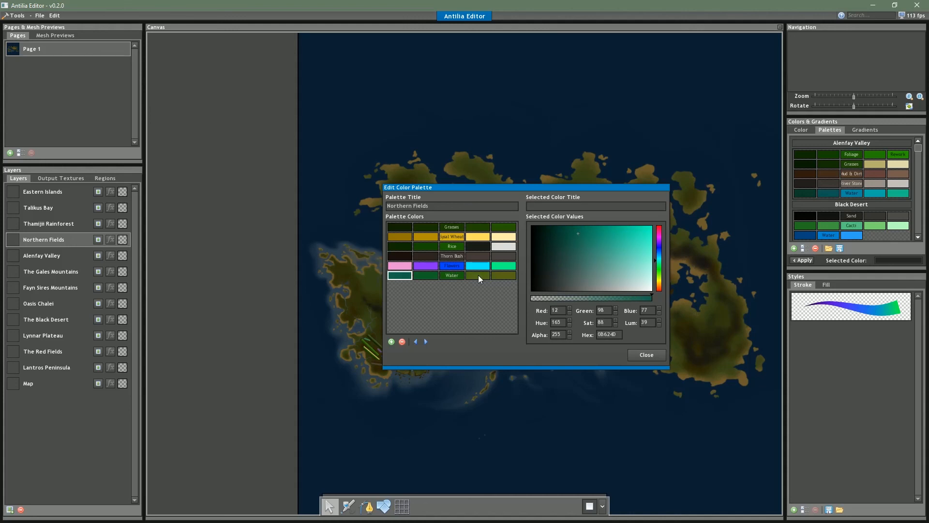